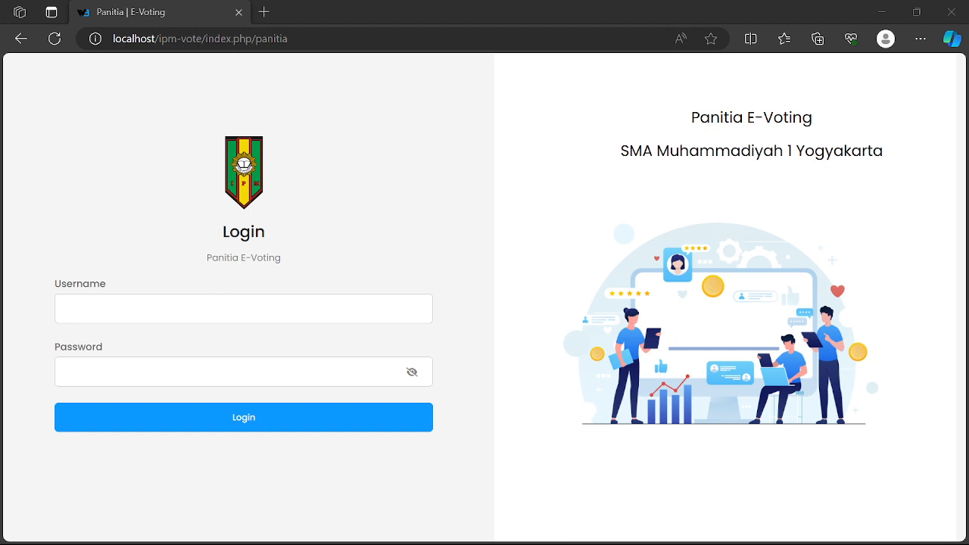
- Log in with the saved committee username and its password, then look over the five-candidate dashboard
click(308, 306)
text(panitia@voting.com)
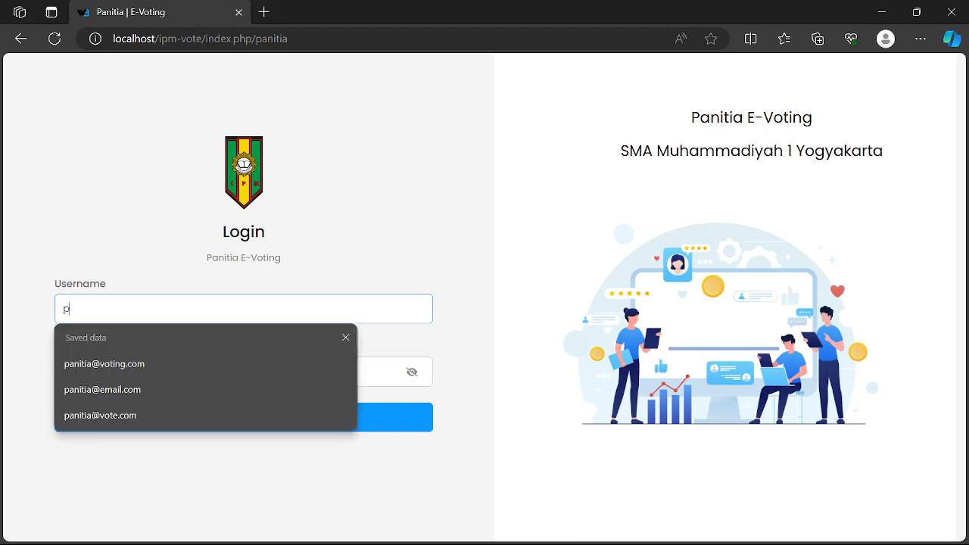
click(149, 365)
click(149, 366)
text(12345)
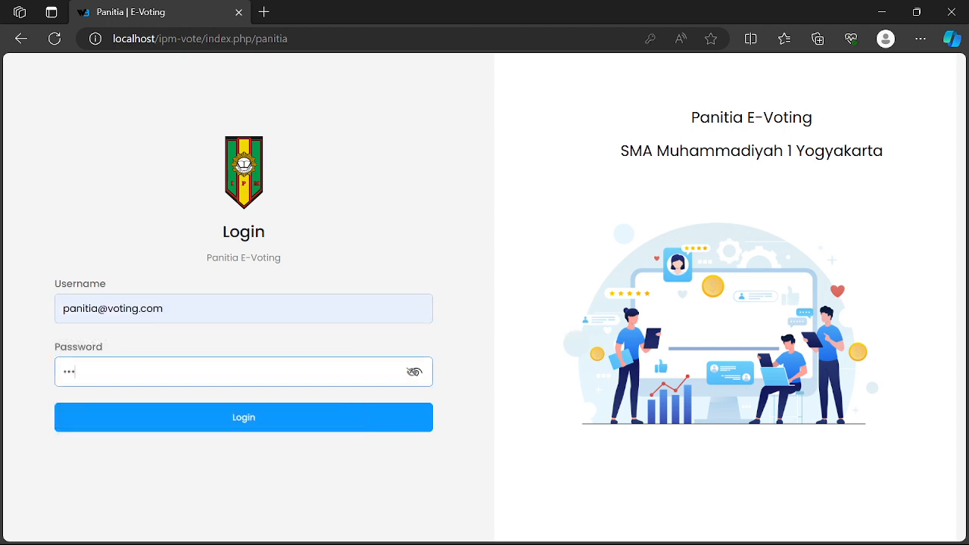
click(229, 417)
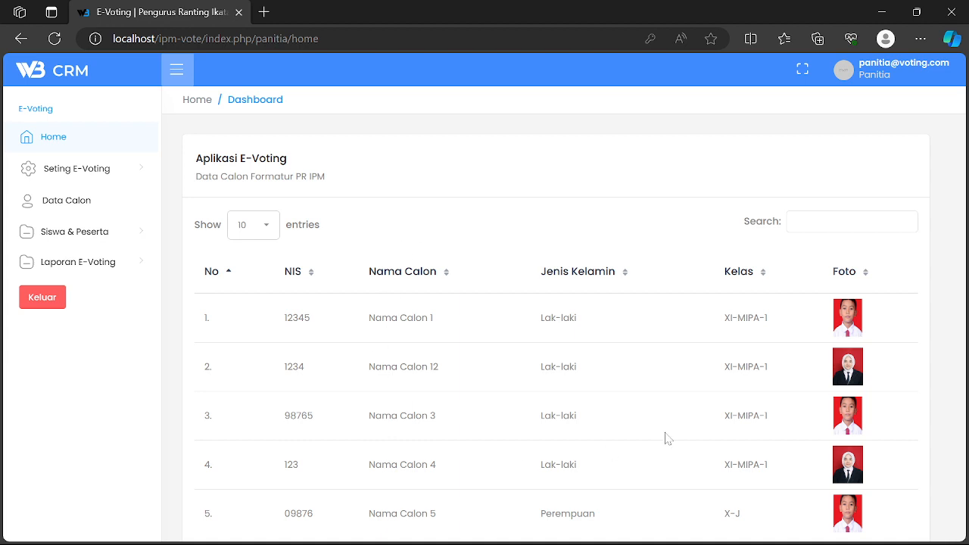
scroll(642, 363, down, 2)
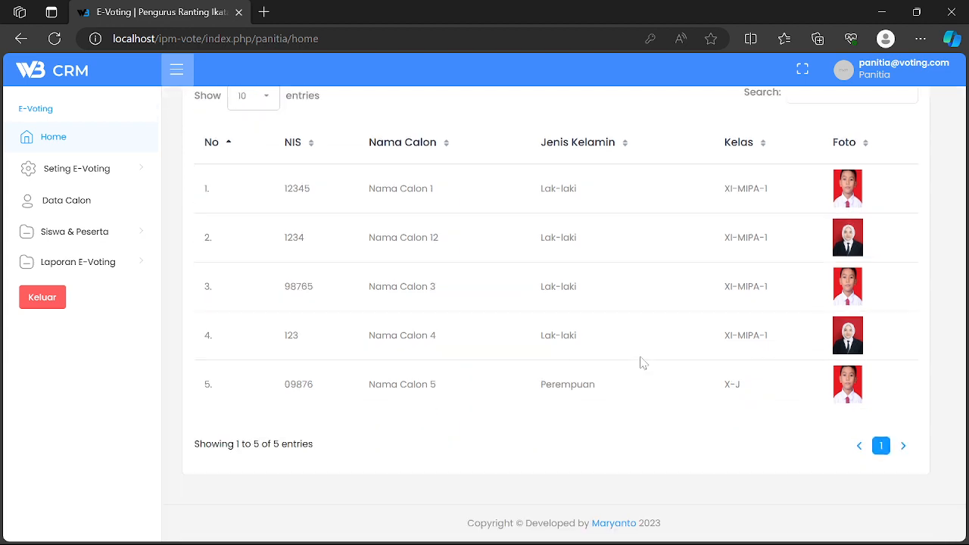
scroll(597, 340, up, 2)
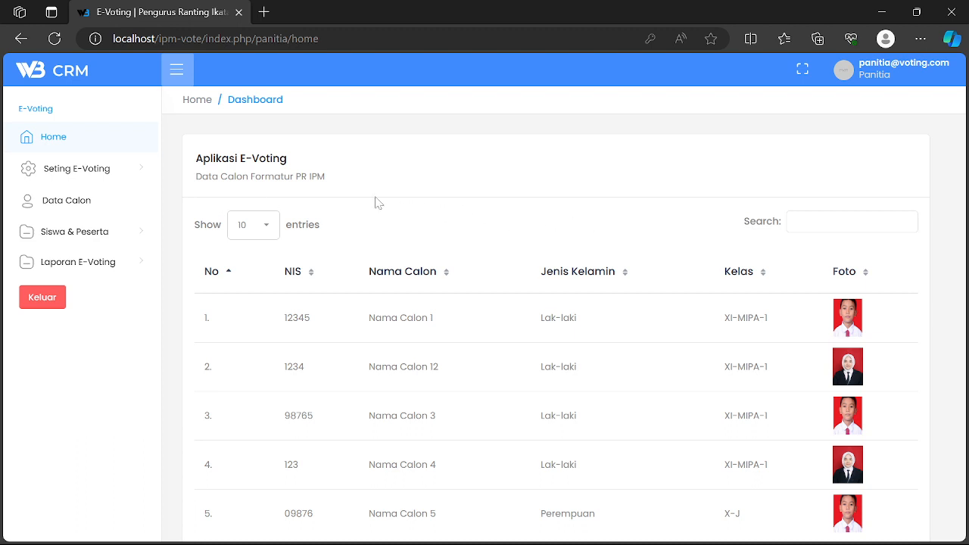
- Open Seting E-Voting > Sekolah > Nama Voting to list both voting sessions
click(110, 170)
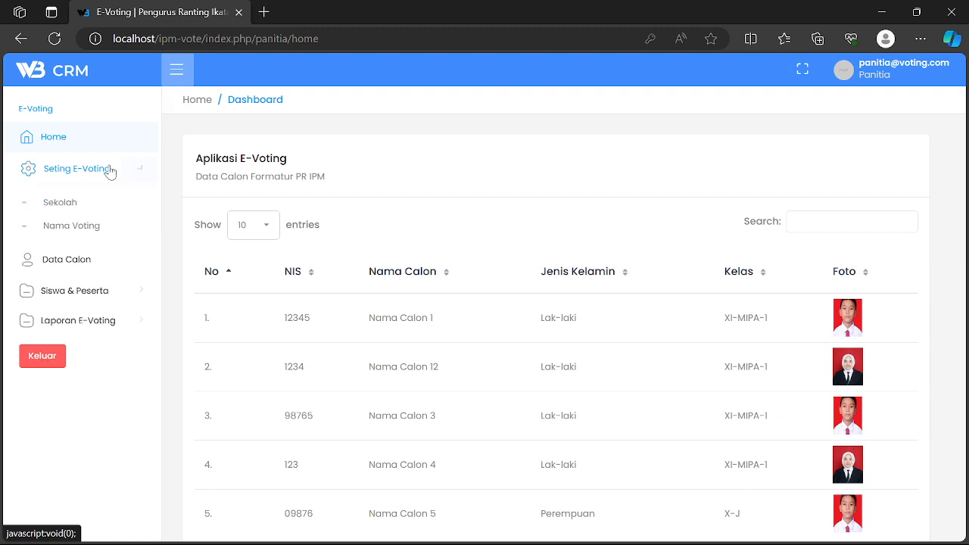
click(74, 204)
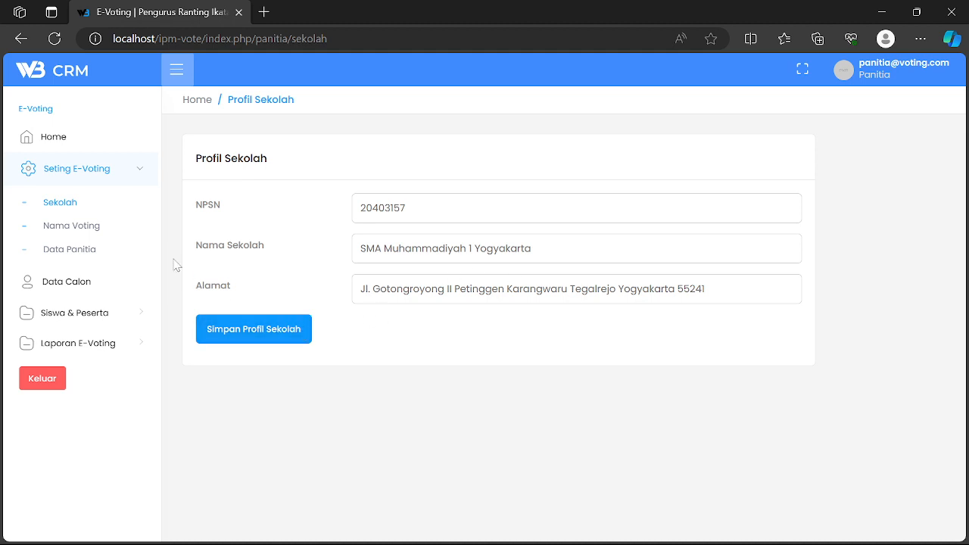
click(87, 227)
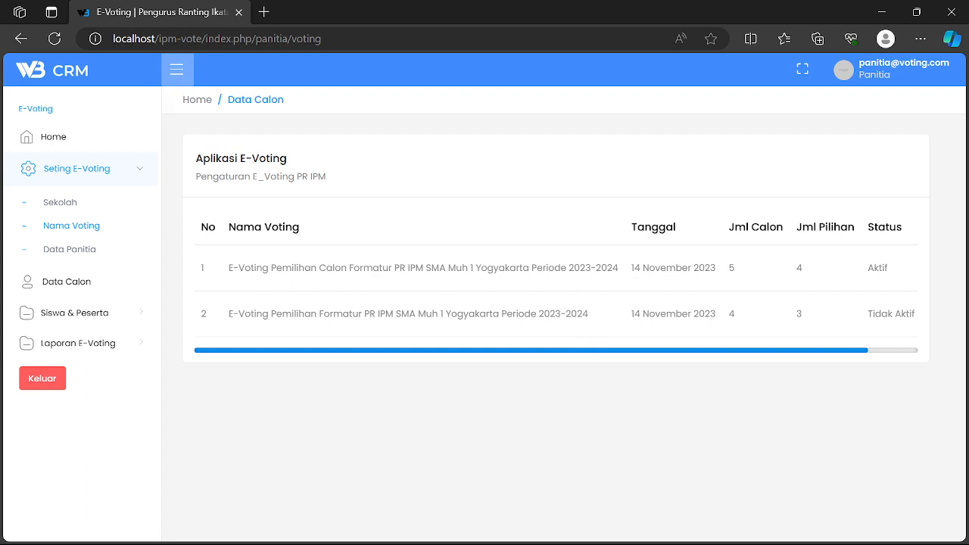
drag(682, 350, 764, 350)
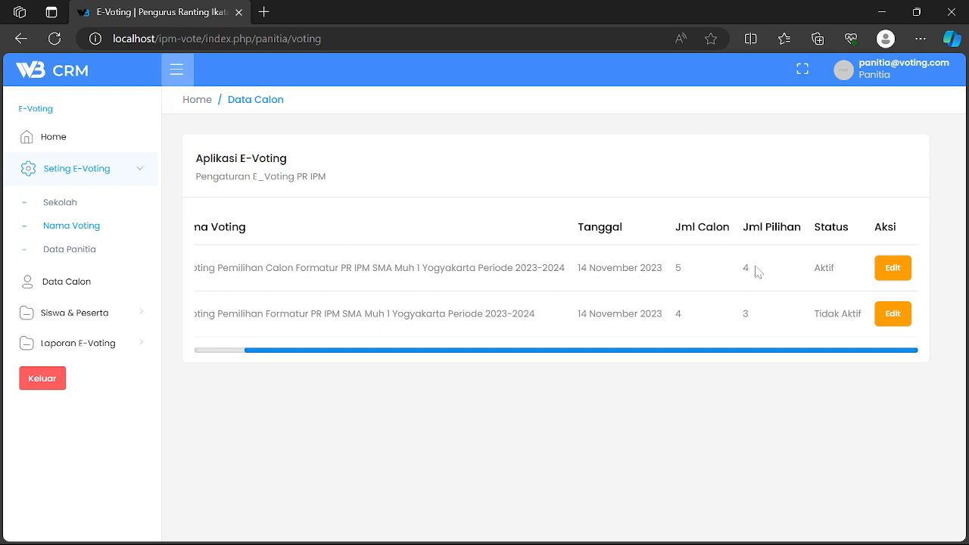
- Open the first voting session's edit form and close it without changes
click(890, 270)
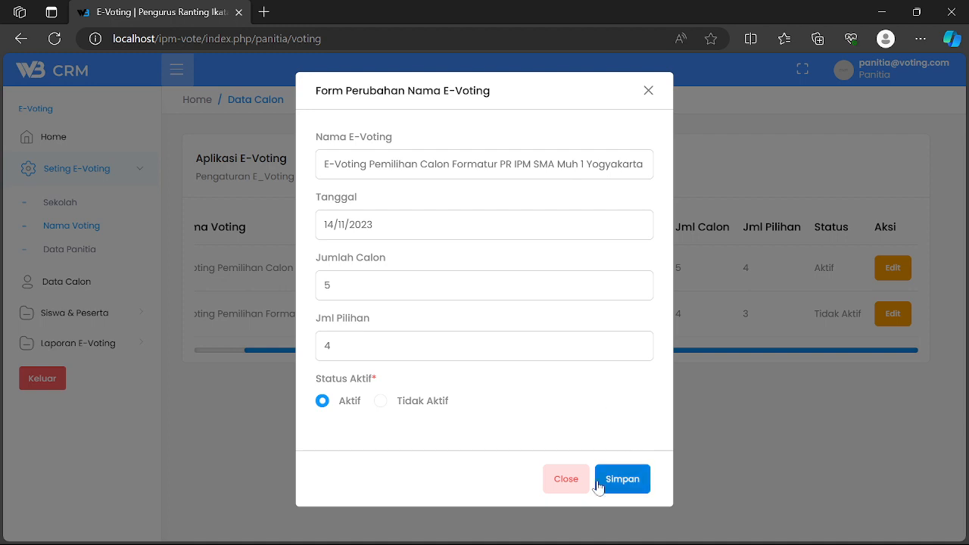
click(571, 485)
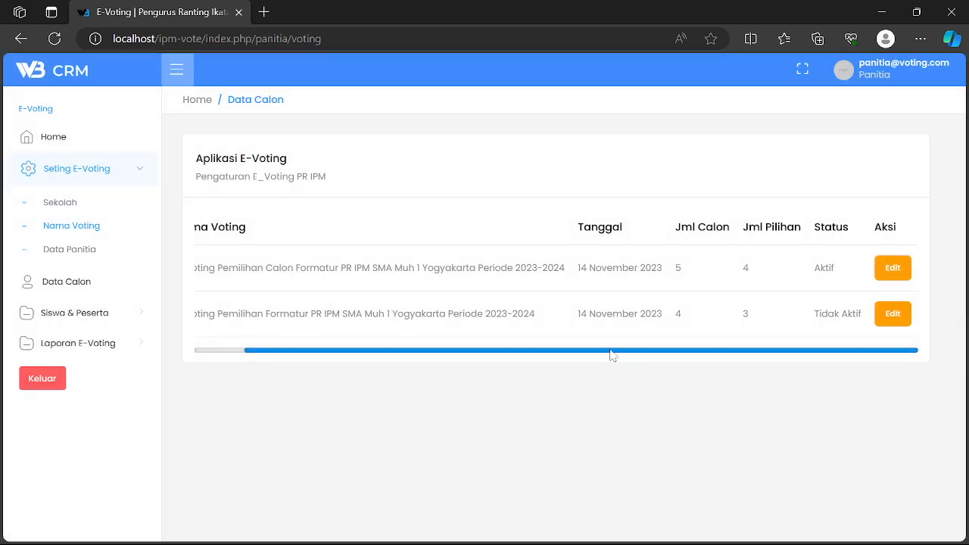
drag(610, 353, 479, 365)
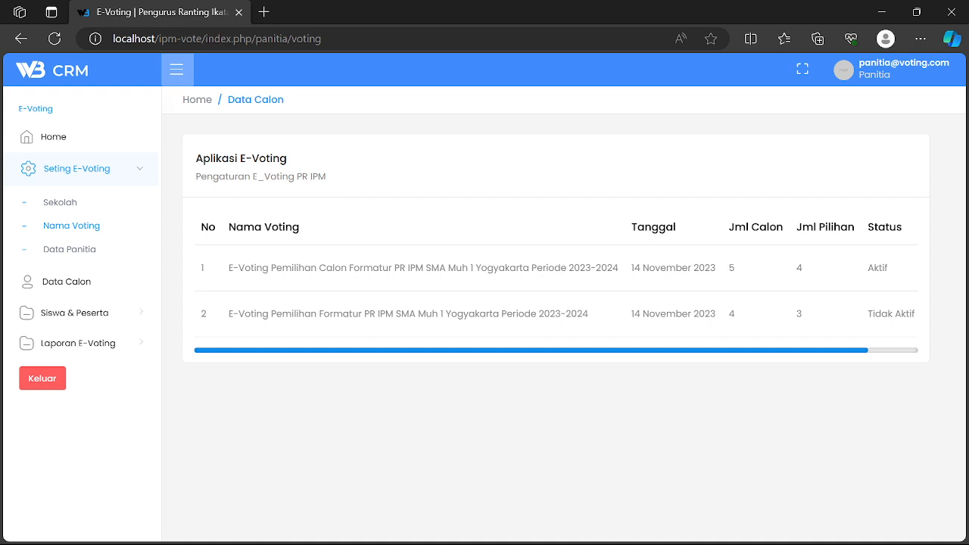
drag(808, 350, 885, 352)
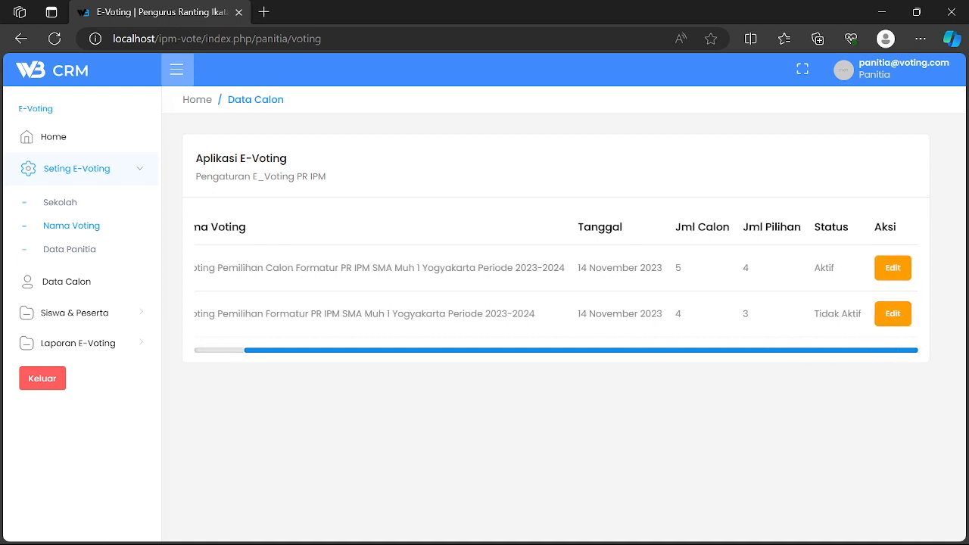
- Change the second voting session's date to 18 November 2023, then open Data Panitia
click(879, 316)
click(464, 231)
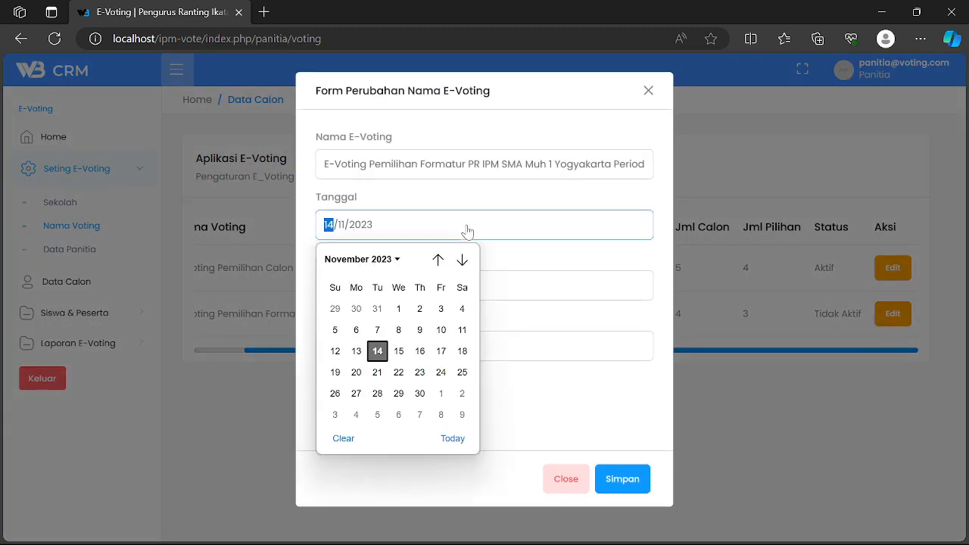
click(461, 351)
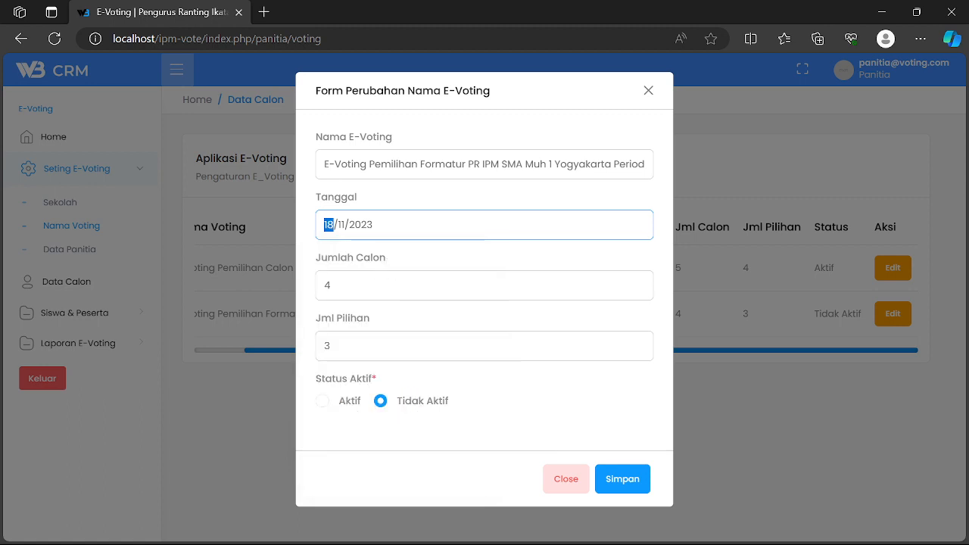
click(623, 480)
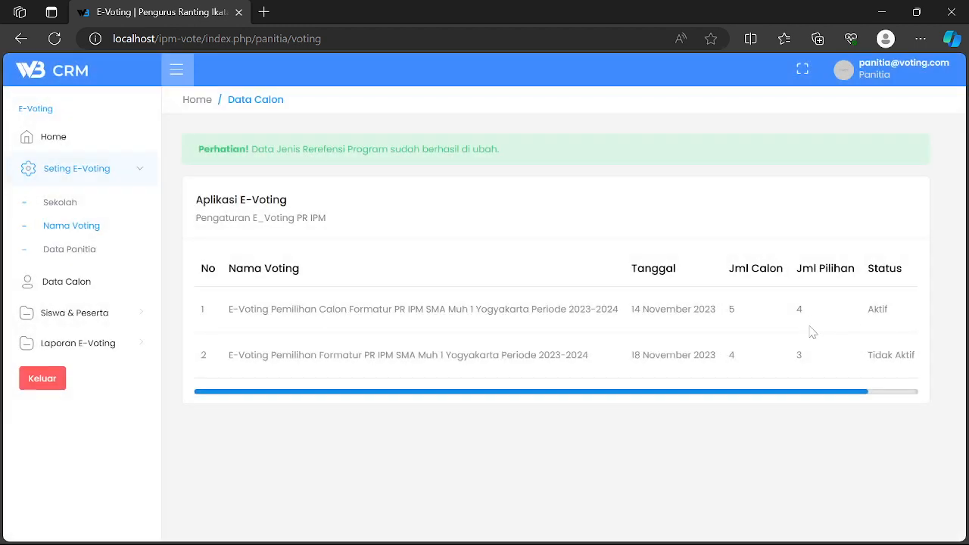
click(58, 253)
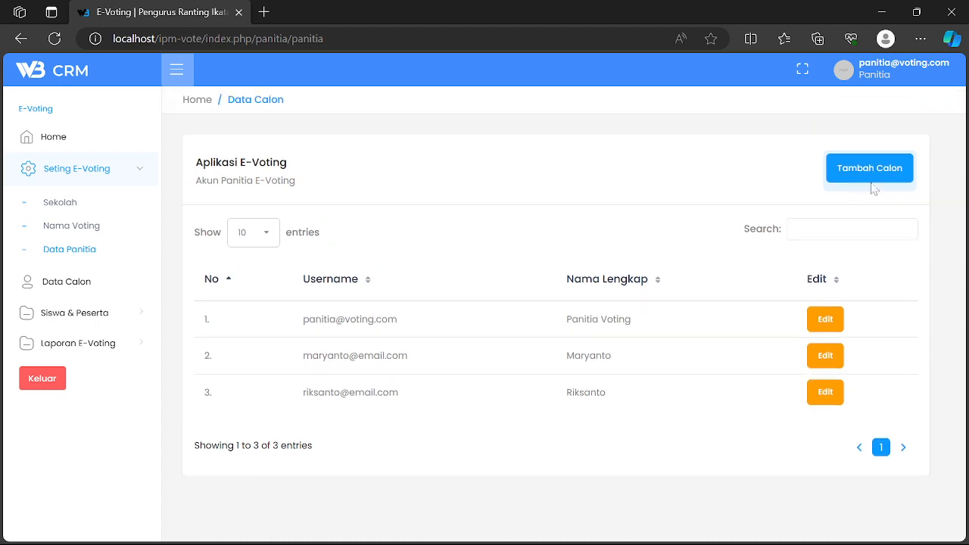
- Open the add-committee-account form and close it without saving
click(871, 178)
click(435, 165)
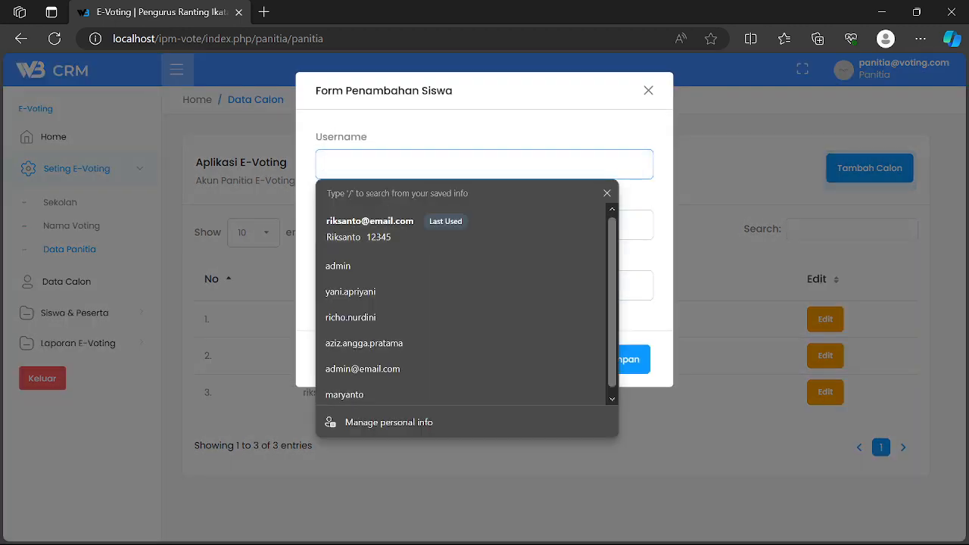
click(435, 187)
click(436, 225)
click(434, 167)
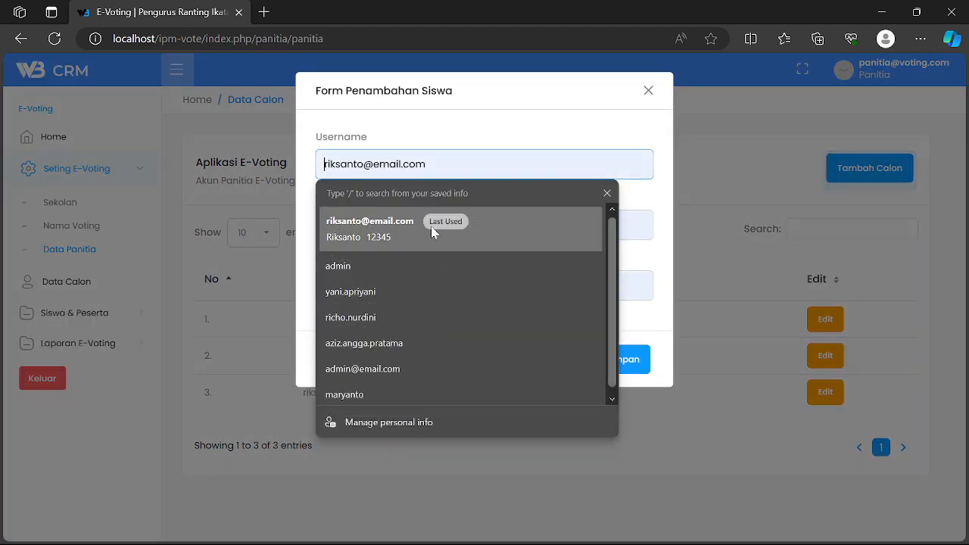
click(478, 104)
click(614, 356)
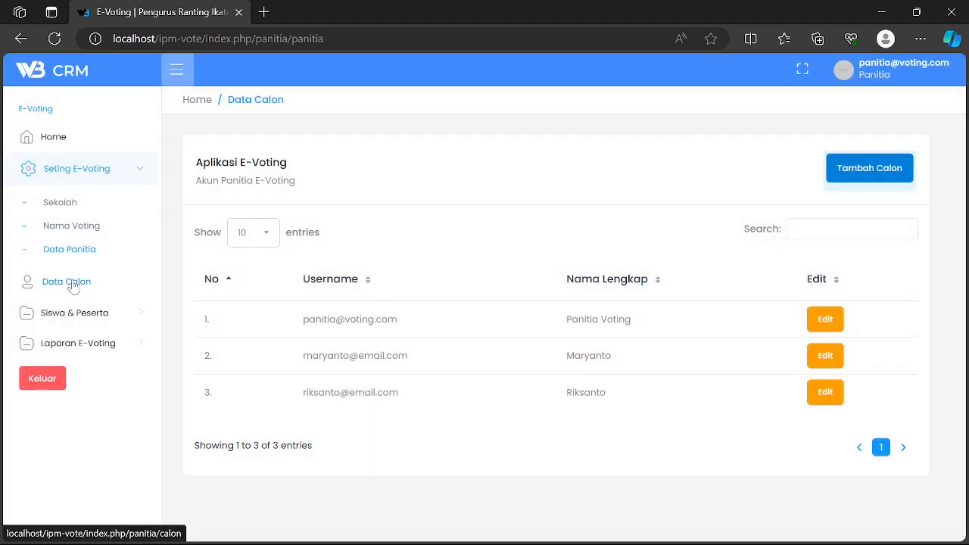
- Open Data Calon, close the add-candidate form unsaved, and reload the five-candidate list
click(73, 284)
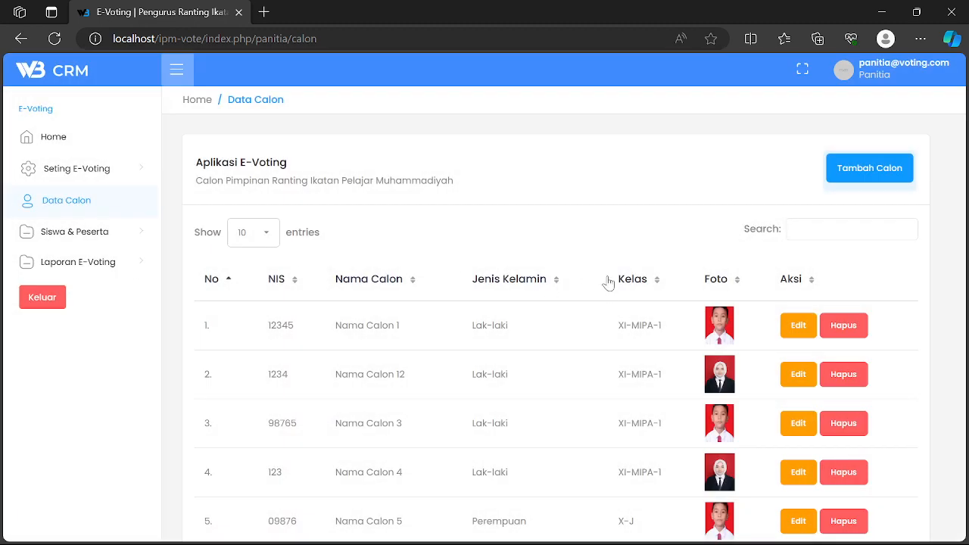
scroll(598, 281, down, 1)
scroll(568, 292, up, 1)
click(865, 171)
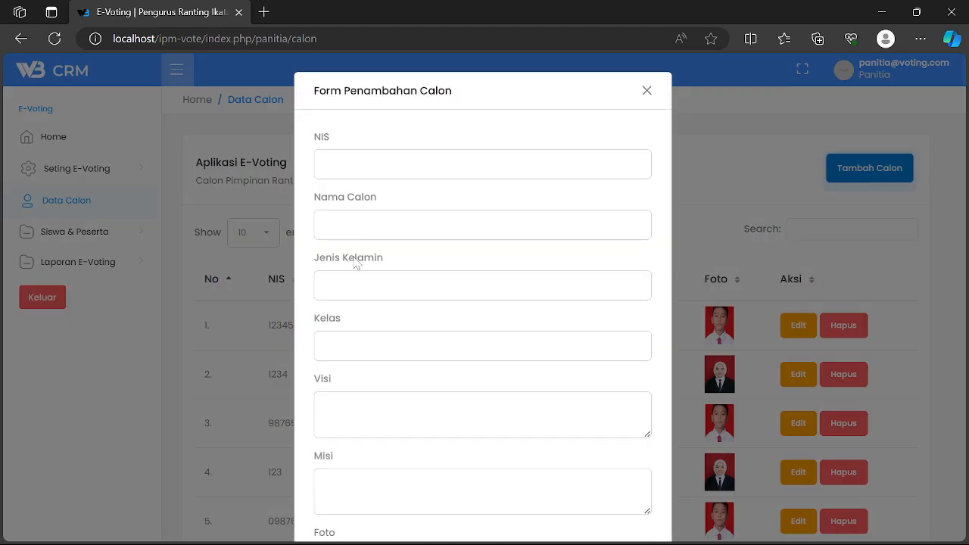
scroll(358, 255, down, 1)
scroll(363, 318, down, 2)
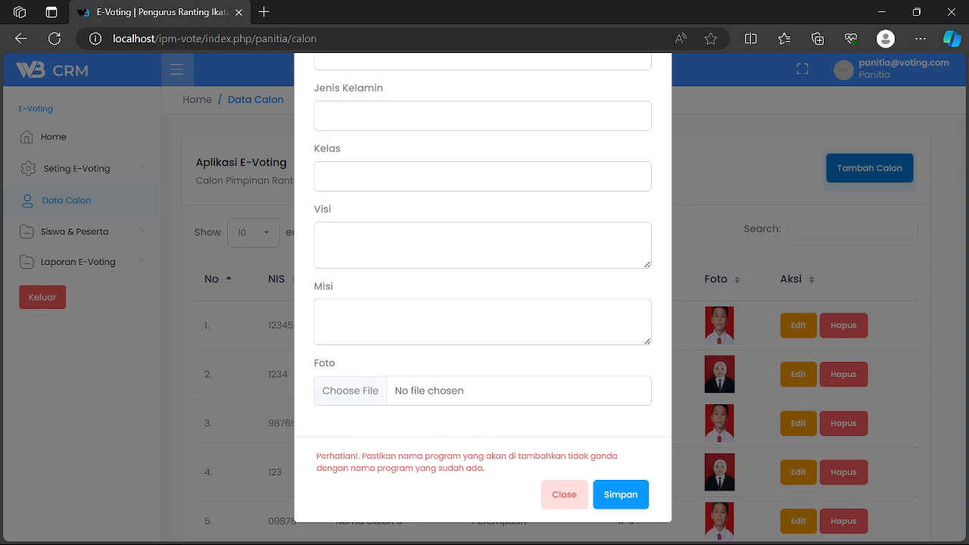
click(558, 499)
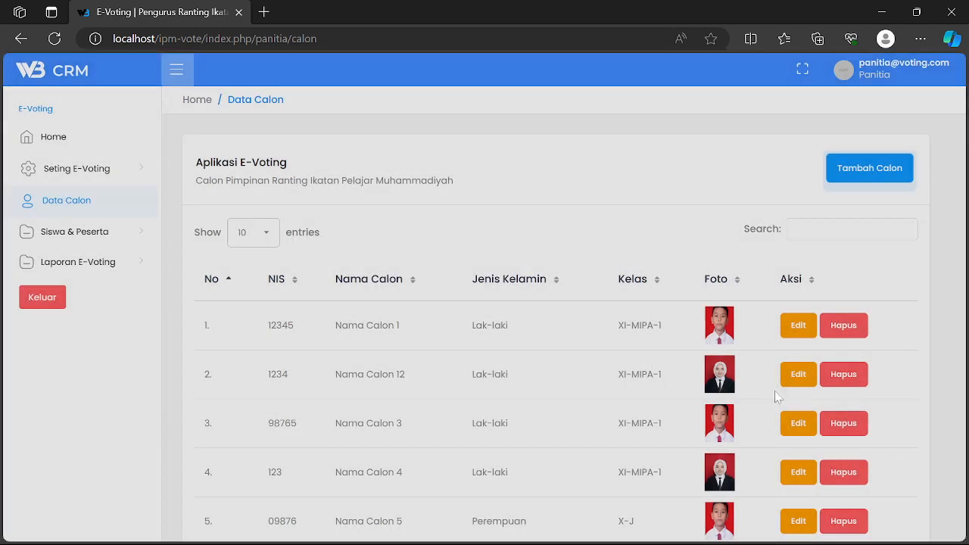
scroll(694, 428, down, 2)
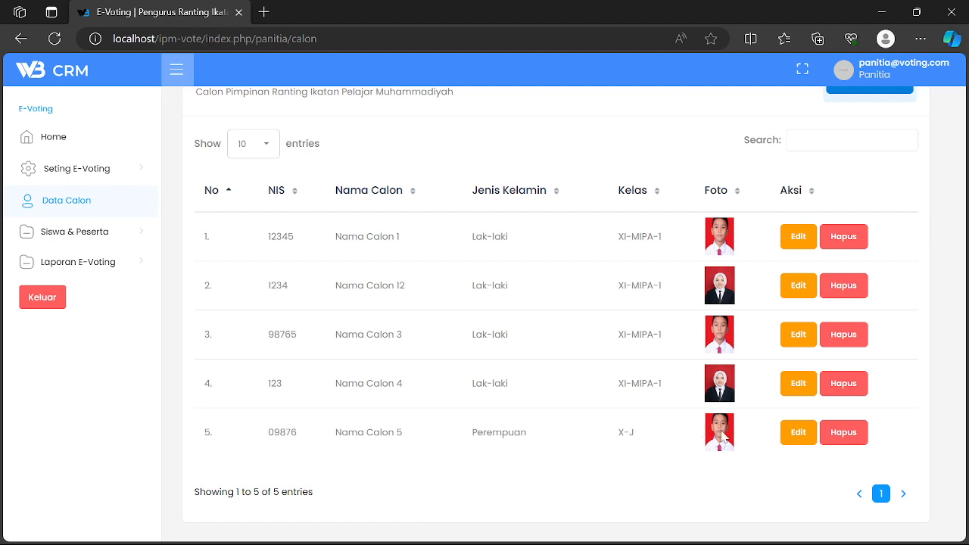
click(794, 439)
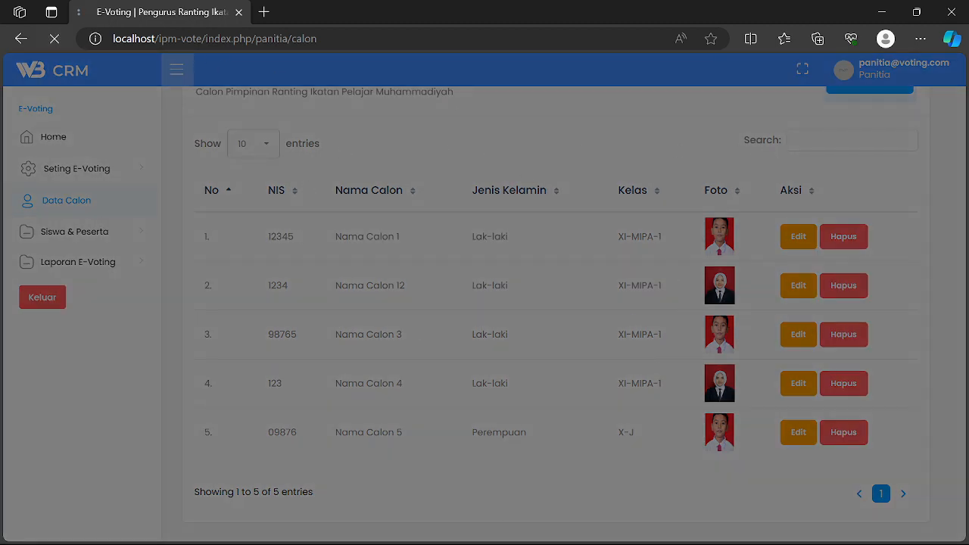
click(55, 38)
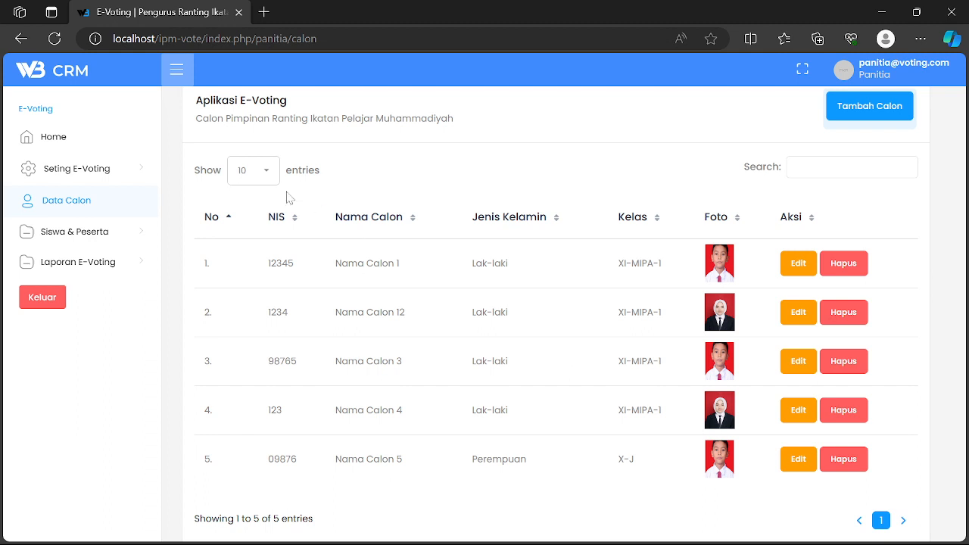
- Download template_siswa (1).xls from the Data Siswa add-student form and show it in its folder
click(66, 174)
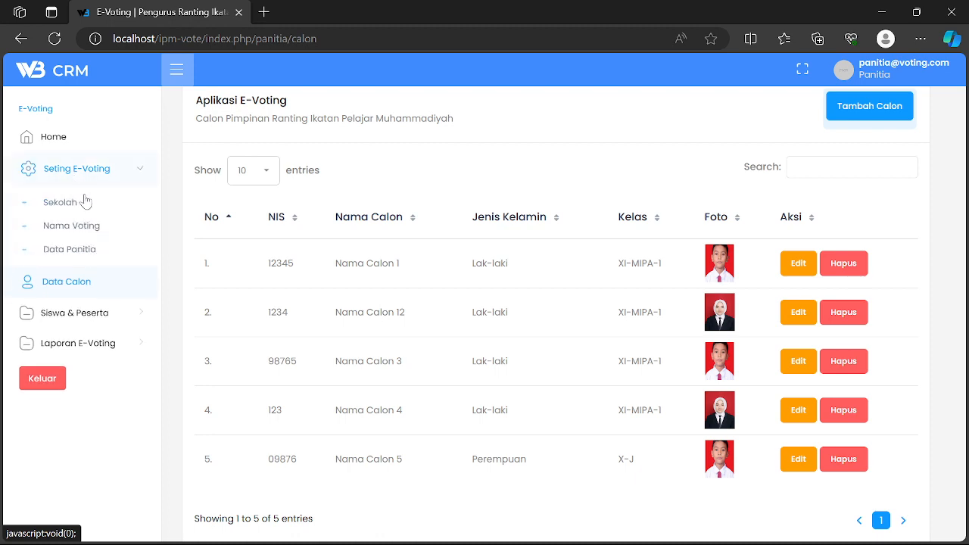
click(67, 282)
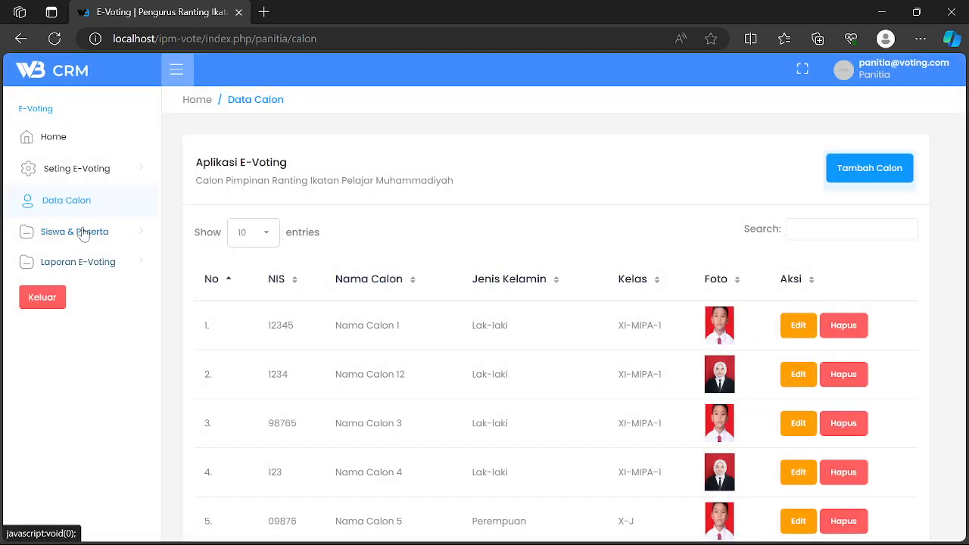
click(81, 234)
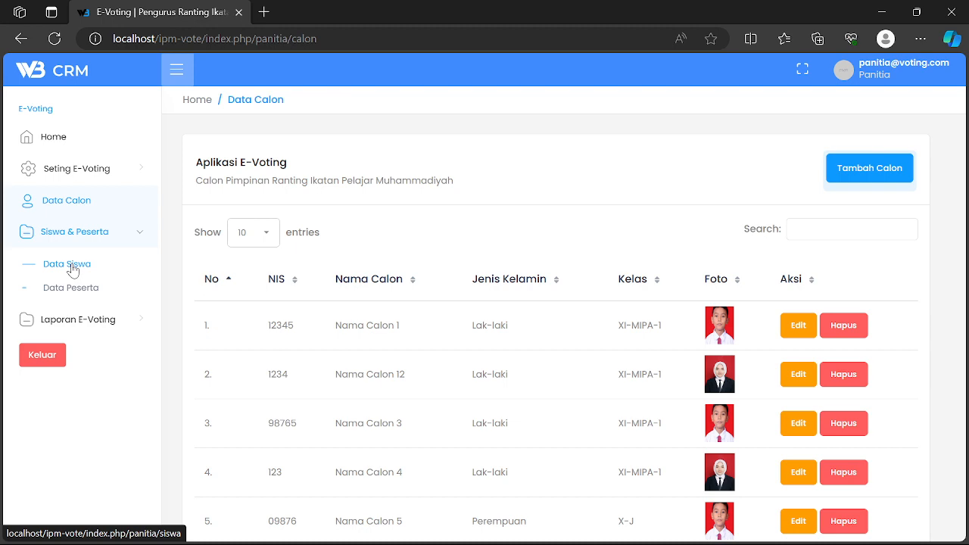
click(73, 269)
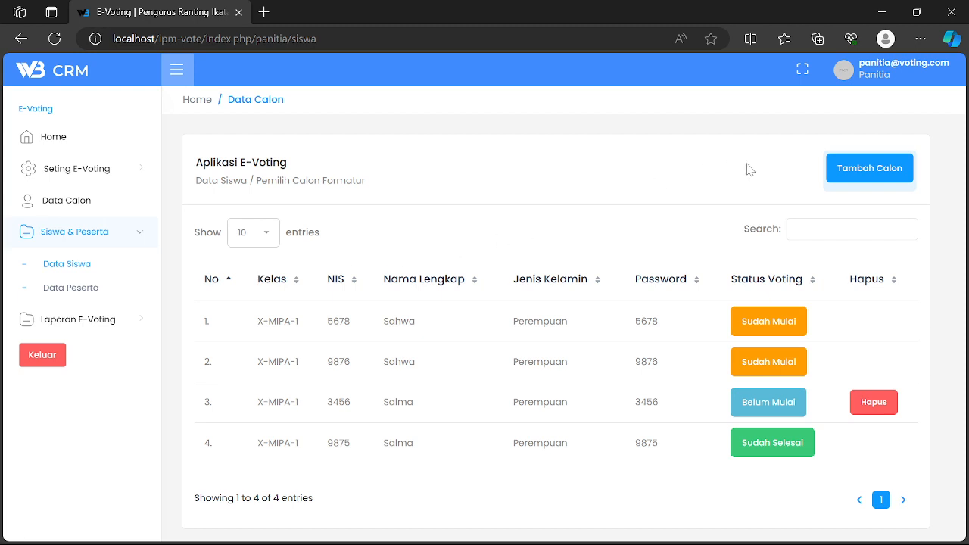
click(853, 178)
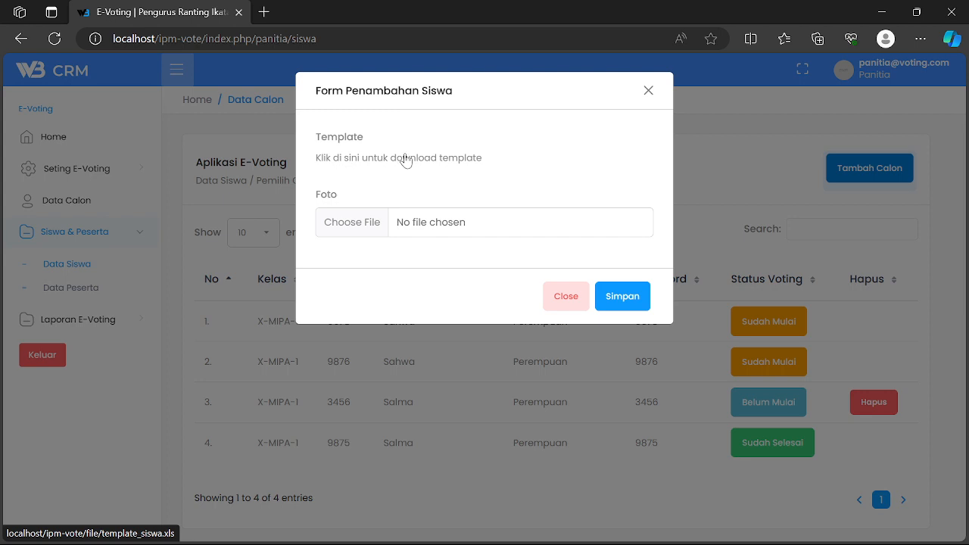
click(402, 163)
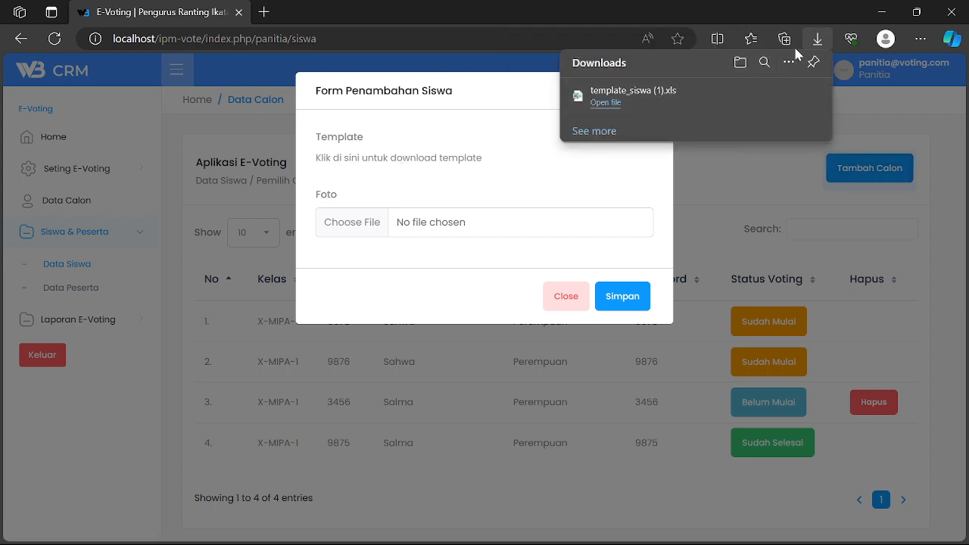
click(762, 96)
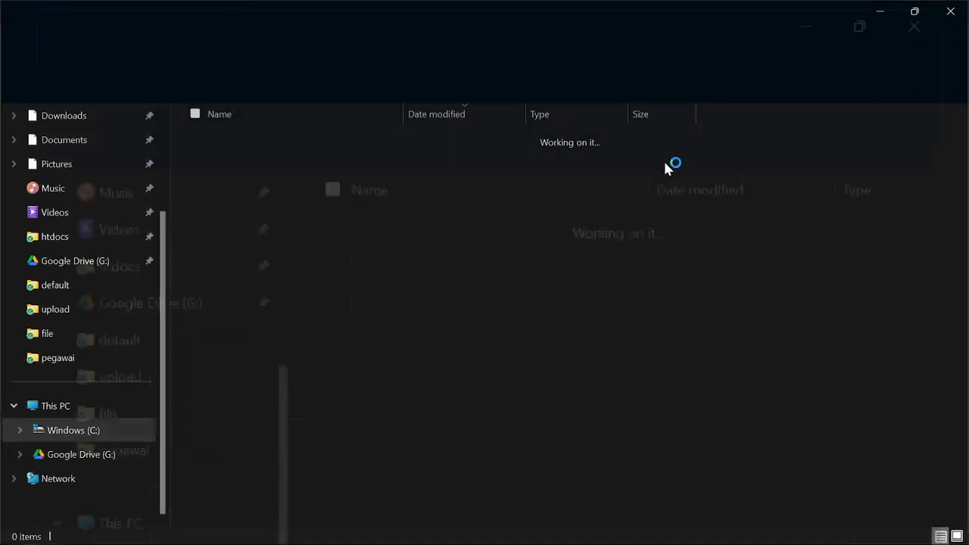
- Review template_siswa (1)'s NIS, KELAS, NAMA SISWA, JENIS KELAMIN and PASSWORD columns in Excel, then close it
double_click(265, 161)
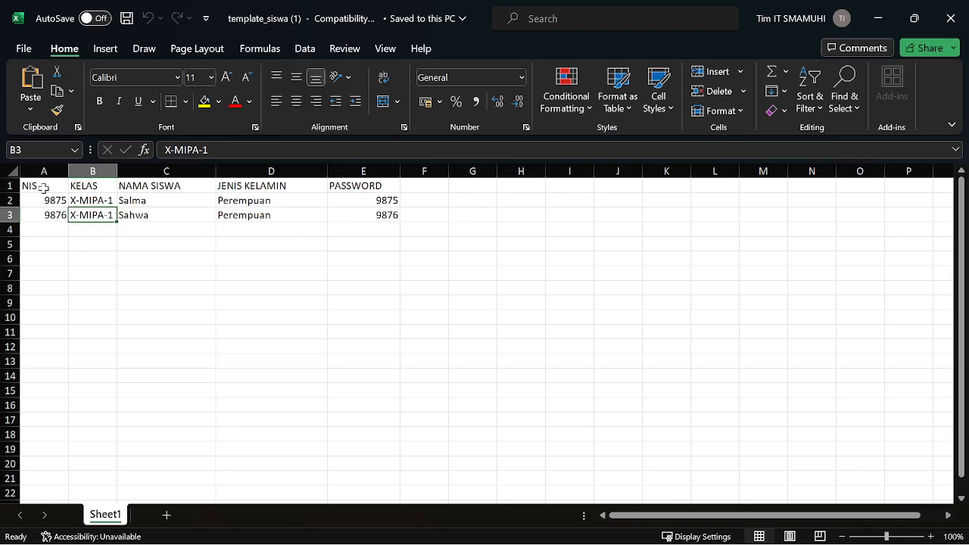
click(44, 189)
click(78, 201)
click(149, 186)
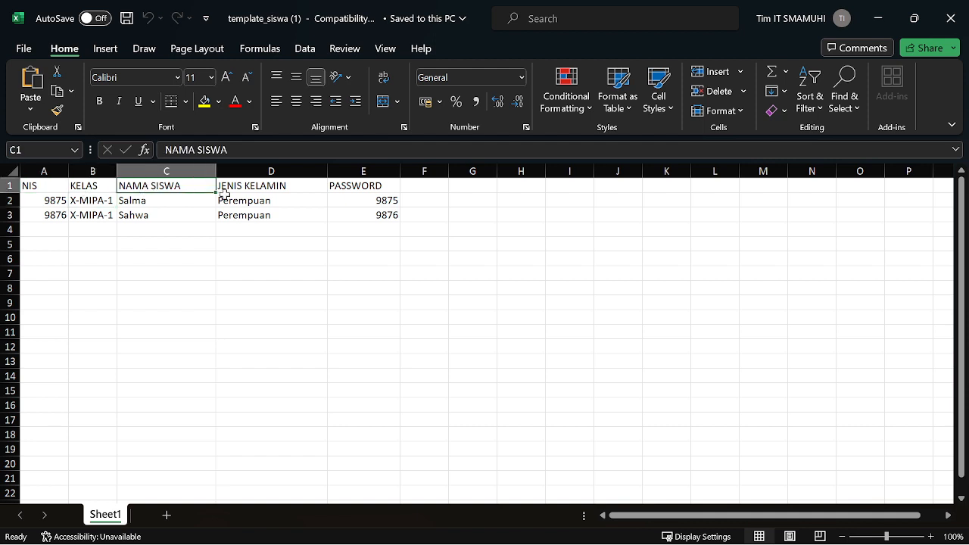
click(251, 187)
click(386, 187)
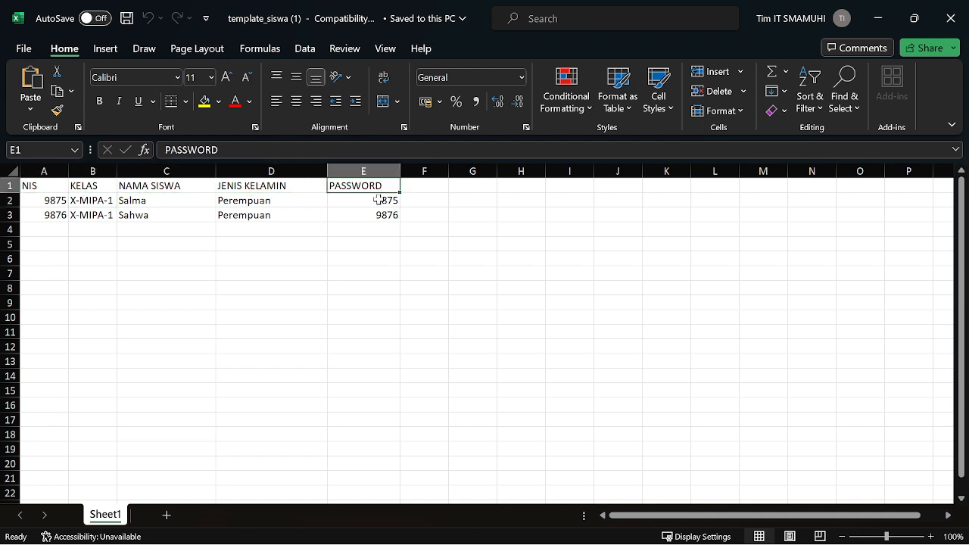
click(362, 201)
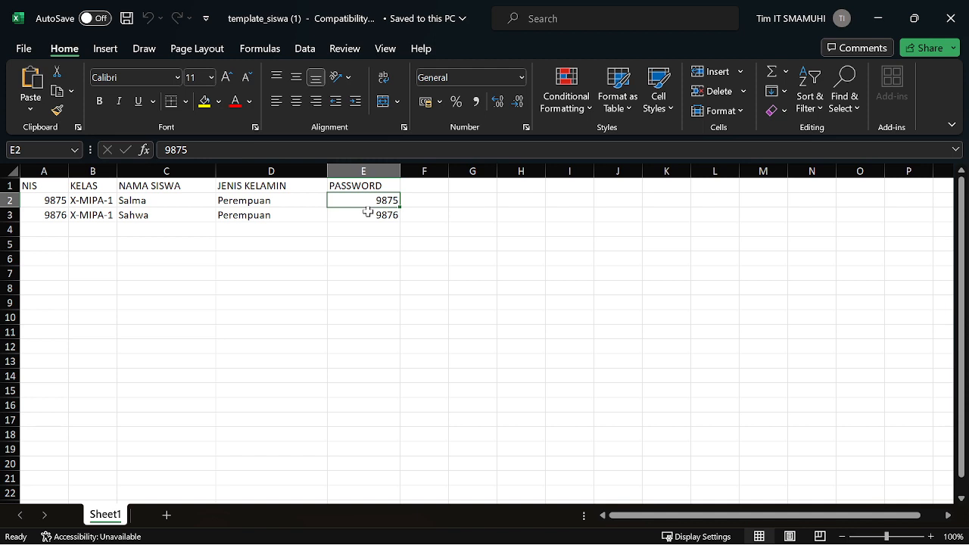
click(40, 202)
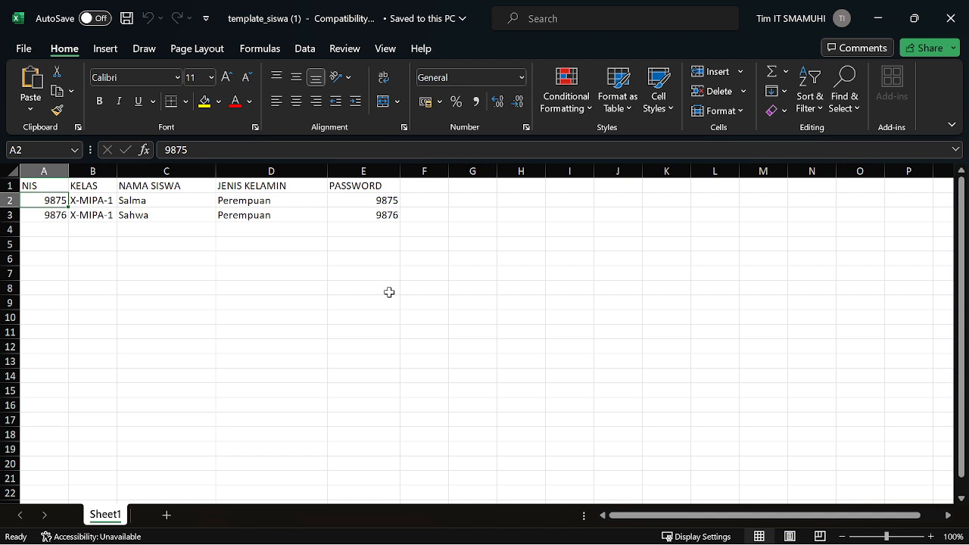
click(948, 22)
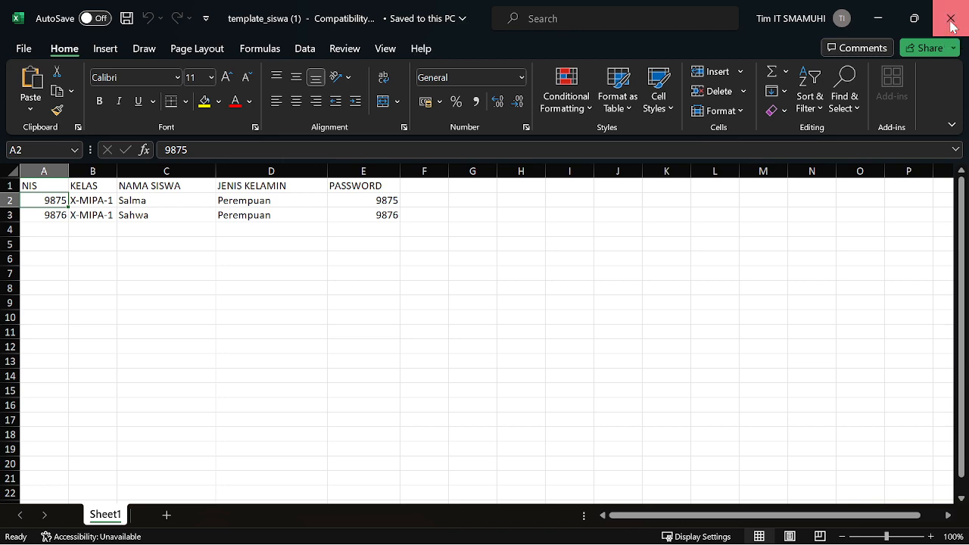
click(878, 13)
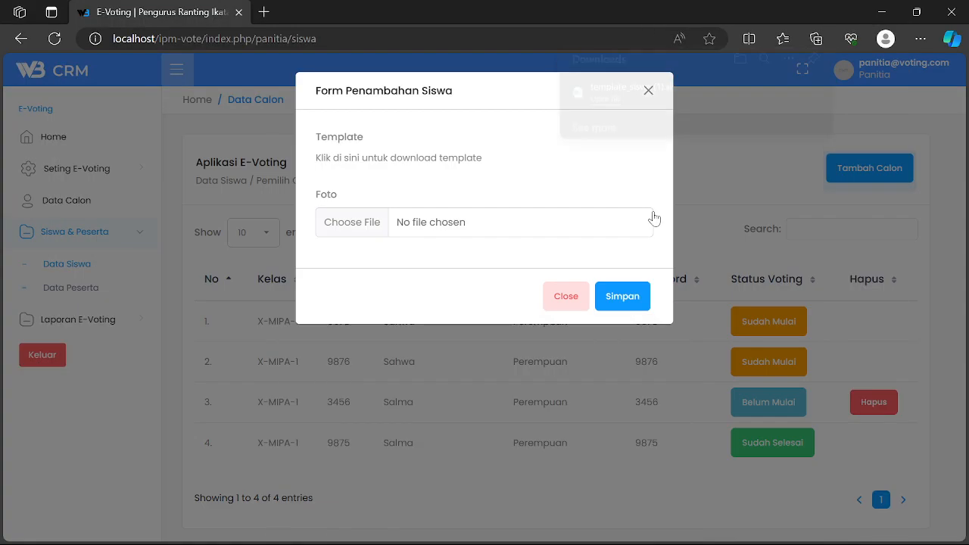
- Cancel choosing template_siswa (1), close the add-student form, and toggle the sidebar menus
click(352, 223)
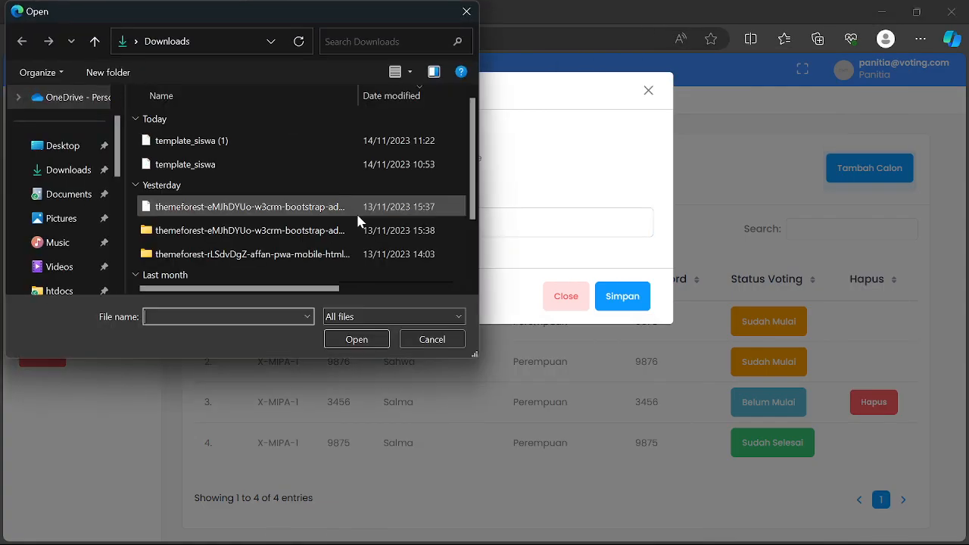
click(188, 144)
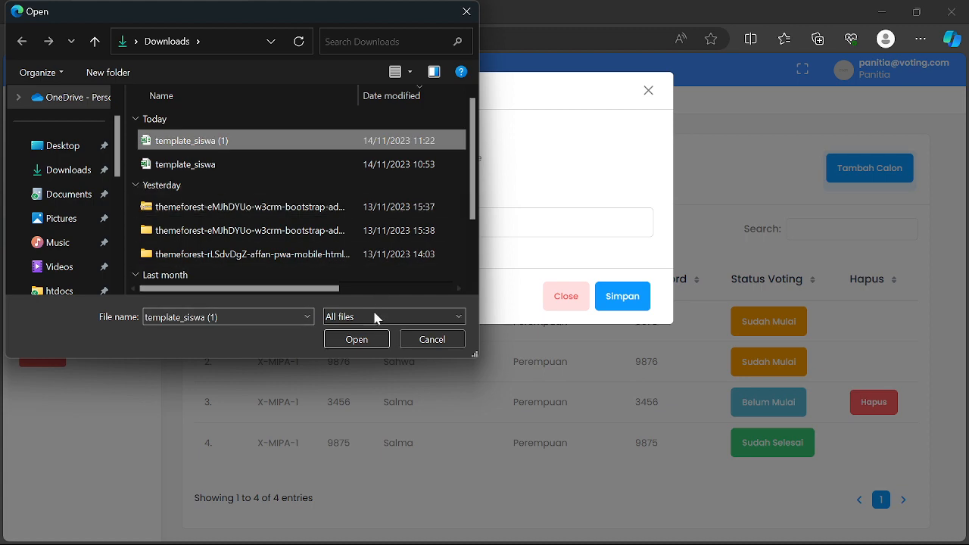
click(439, 339)
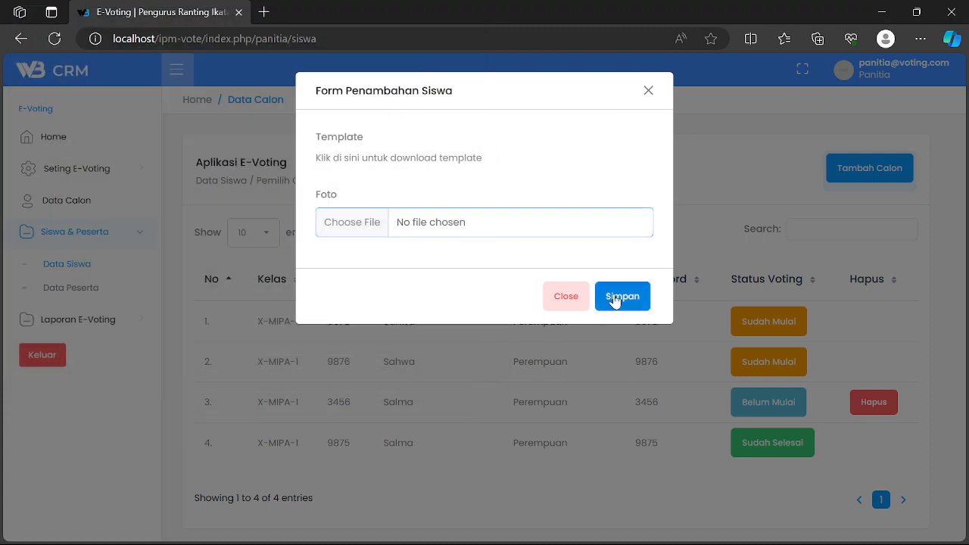
click(648, 92)
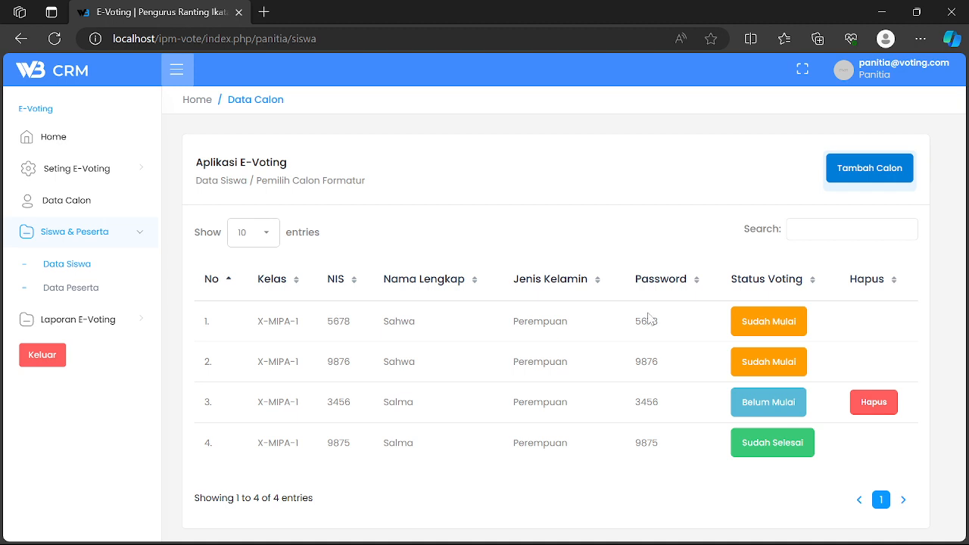
click(120, 173)
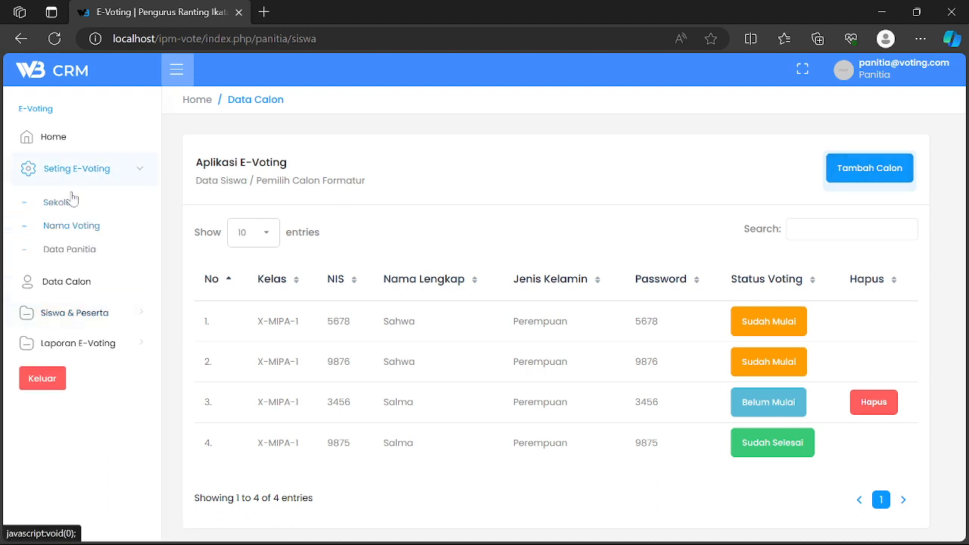
click(74, 316)
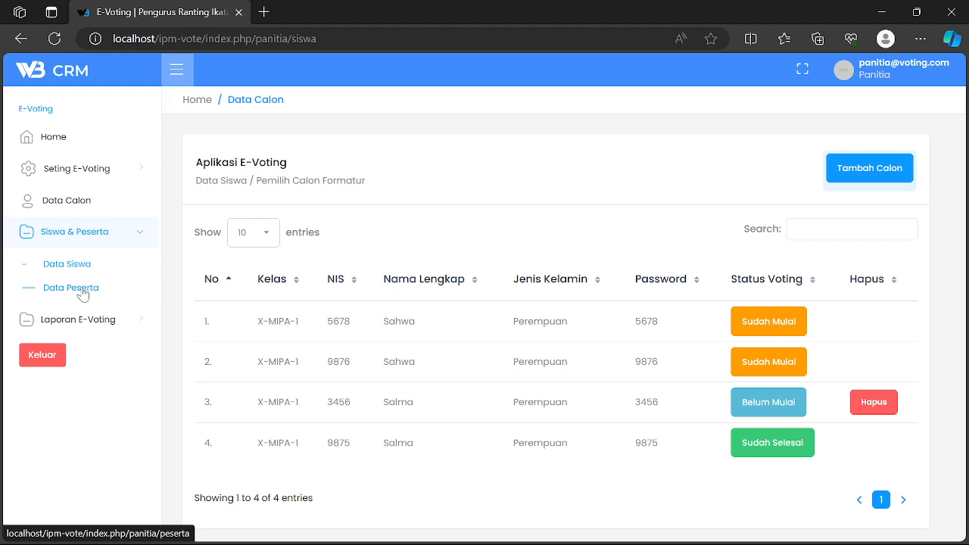
- On Data Peserta, enter 5 in Generate Peserta's Jumlah Peserta / User field and save
click(82, 292)
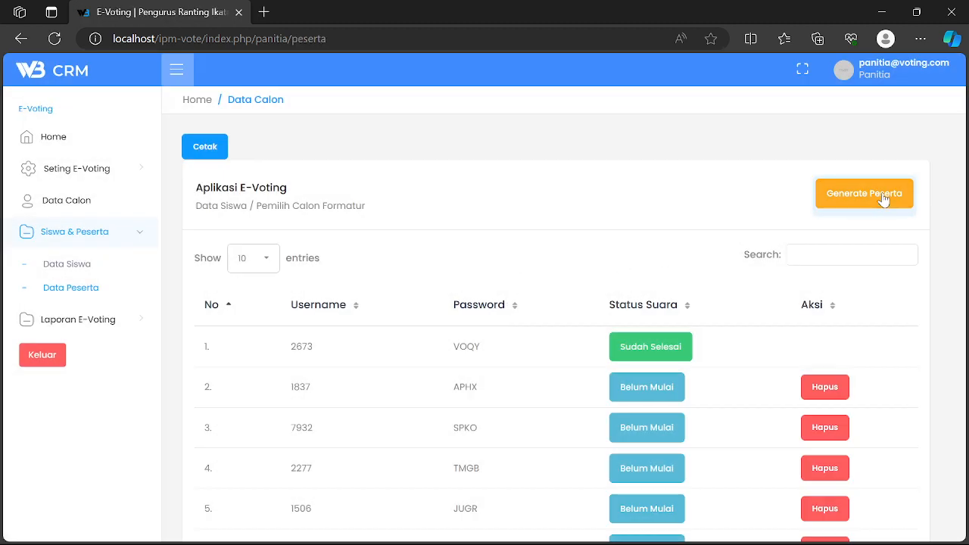
scroll(832, 219, down, 3)
scroll(757, 241, up, 3)
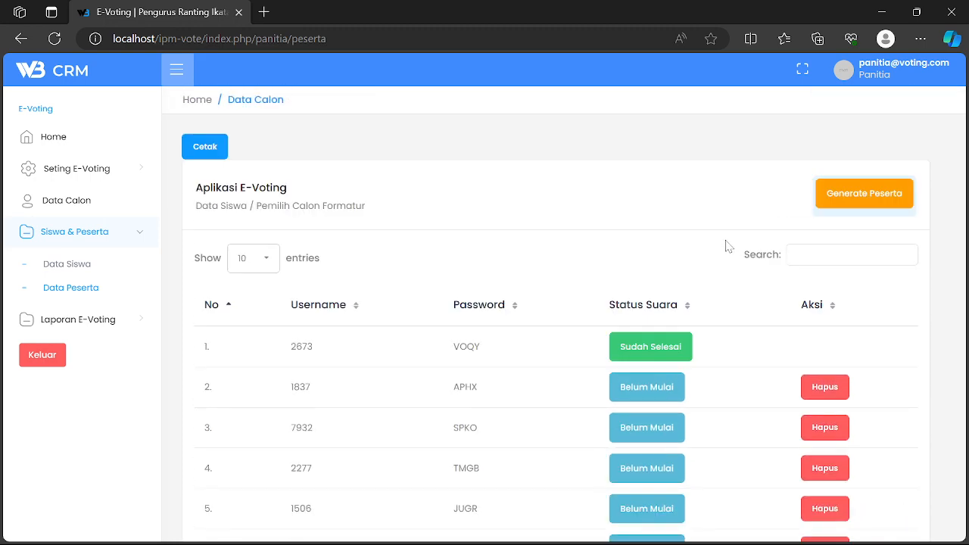
click(858, 199)
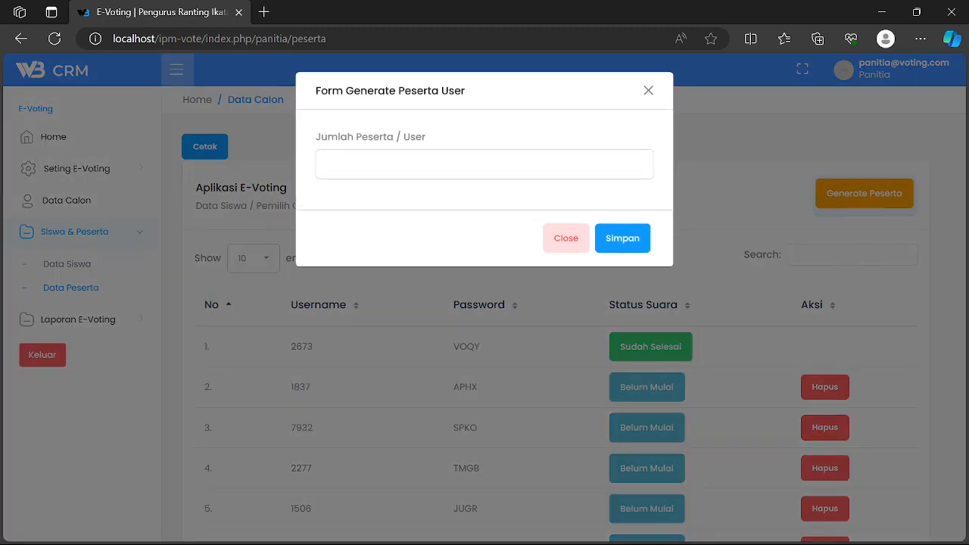
click(465, 168)
text(5)
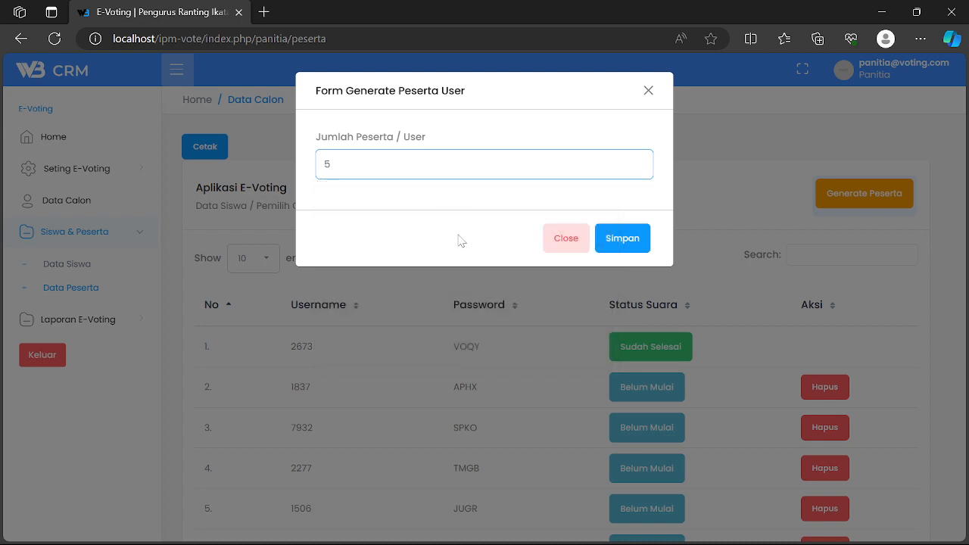
click(622, 240)
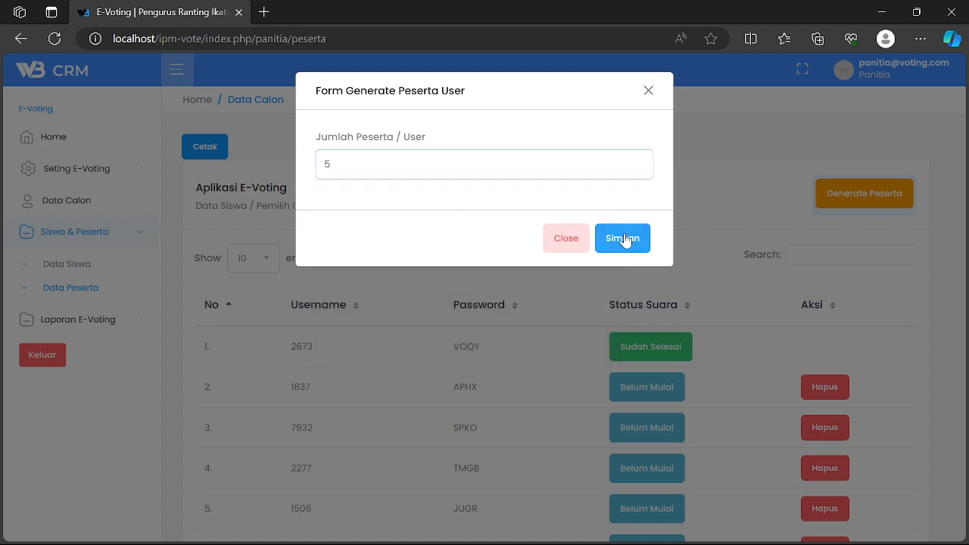
- Scroll through the 11 participant accounts and expand the Laporan E-Voting menu
scroll(575, 273, down, 5)
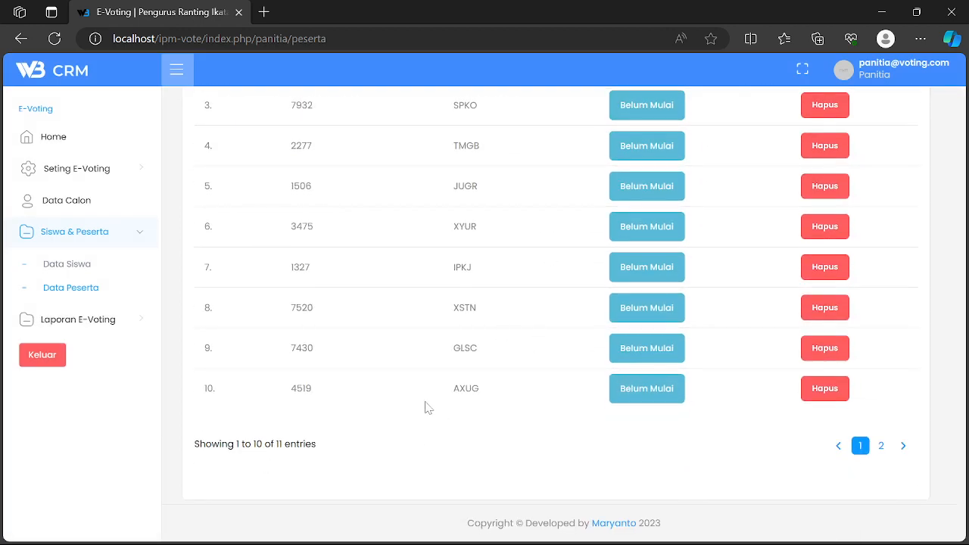
scroll(673, 314, up, 4)
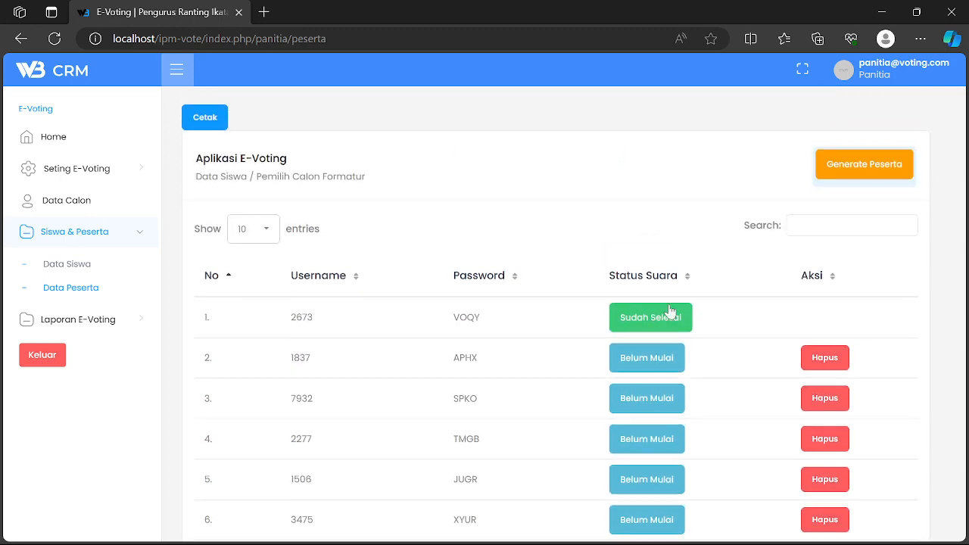
scroll(750, 314, down, 3)
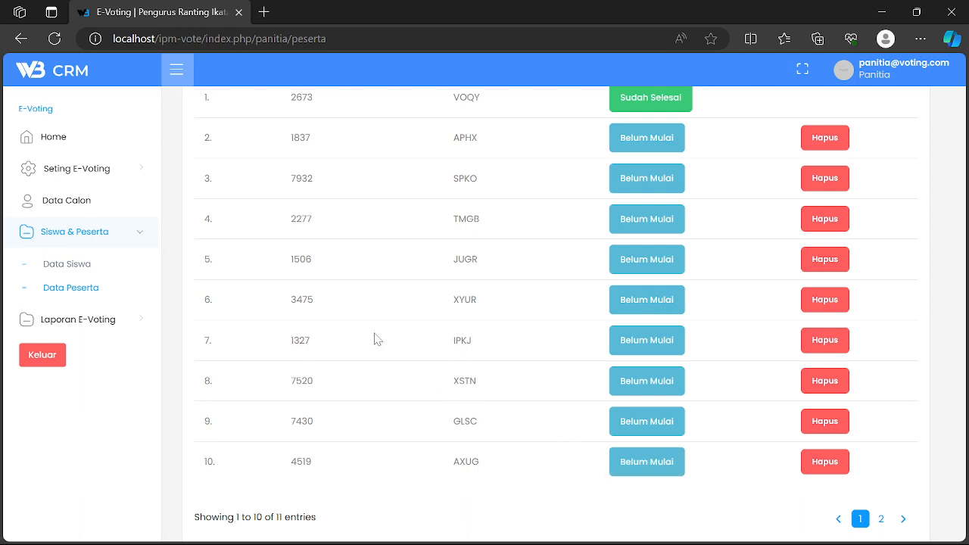
scroll(374, 339, up, 3)
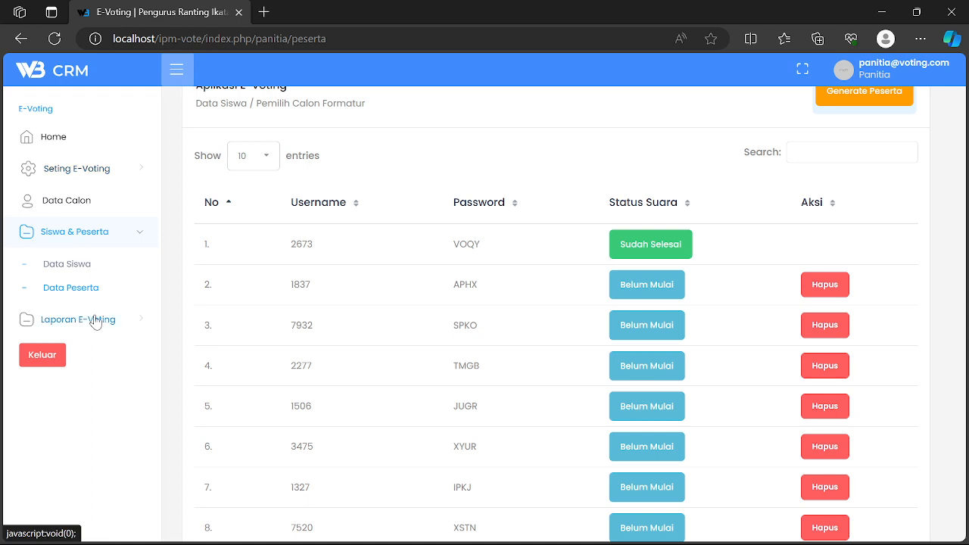
click(86, 319)
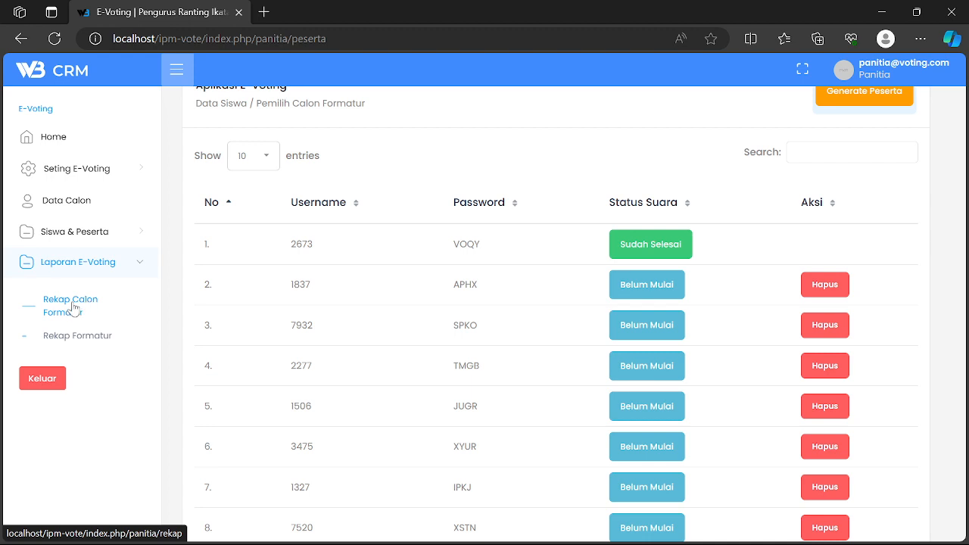
- View the candidate vote recap, then open Rekap Formatur showing Nama Calon 12, 1 and 3 with one vote each
click(74, 307)
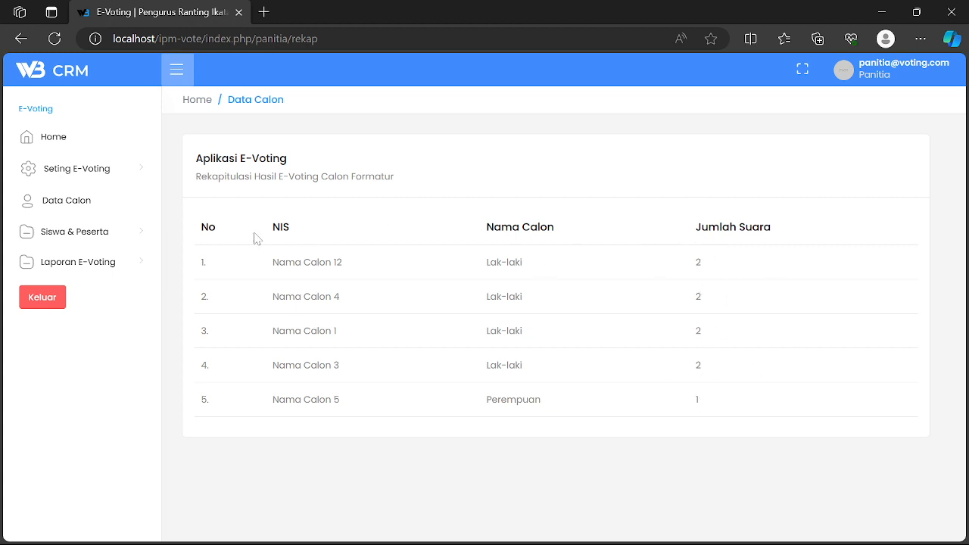
click(117, 267)
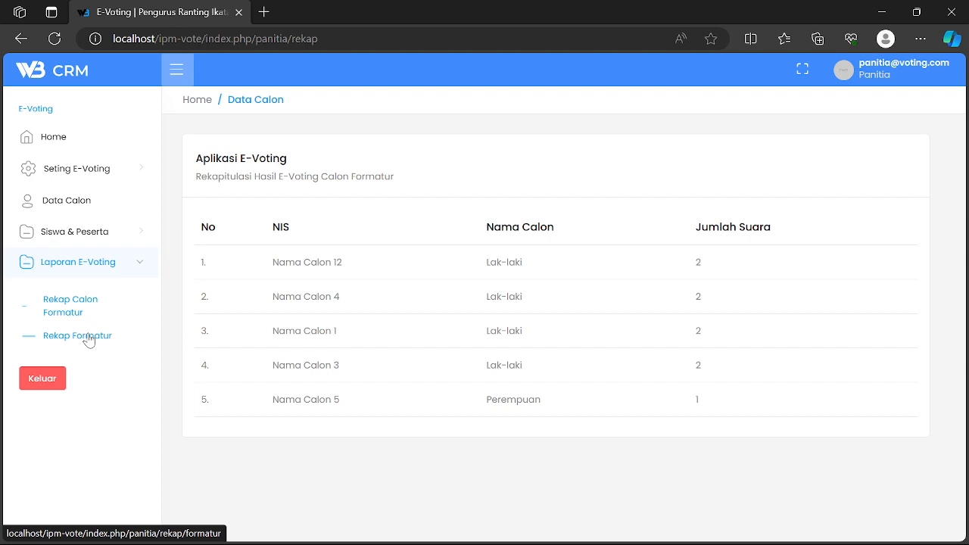
click(88, 337)
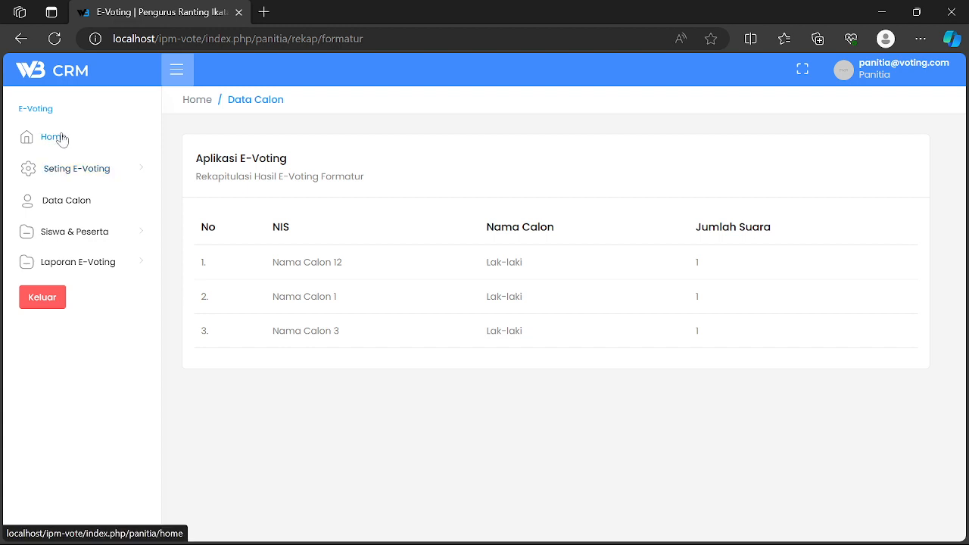
- Open Data Siswa under Seting E-Voting > Siswa & Peserta to show each student's voting status
click(71, 168)
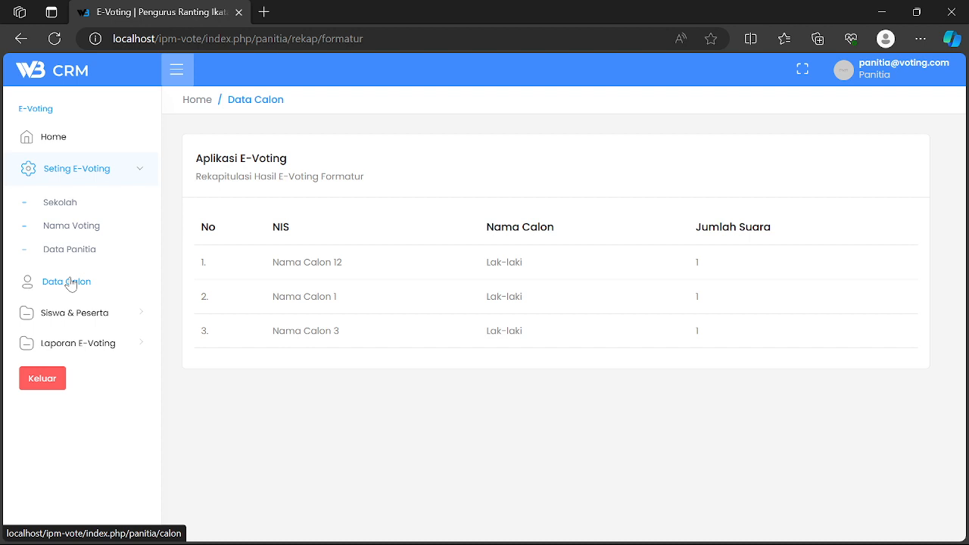
click(89, 314)
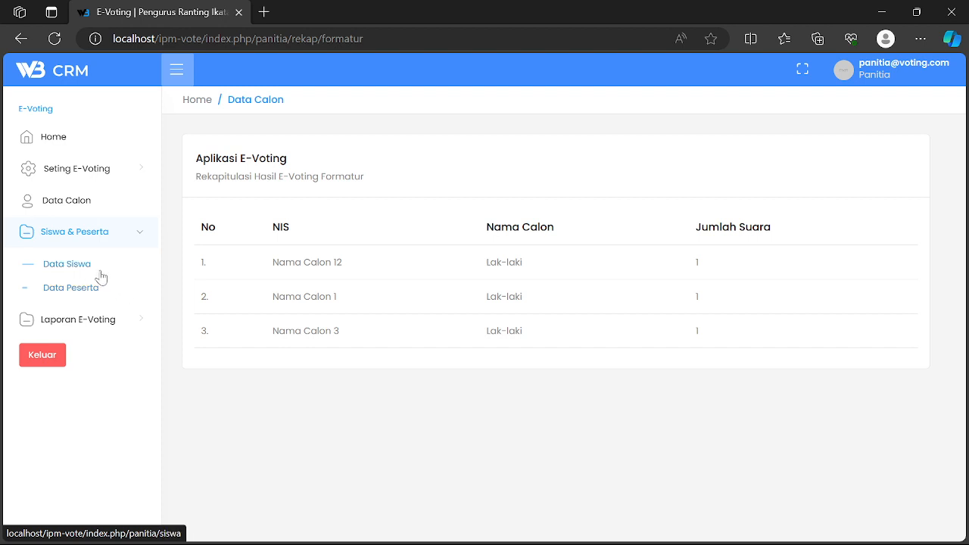
click(81, 270)
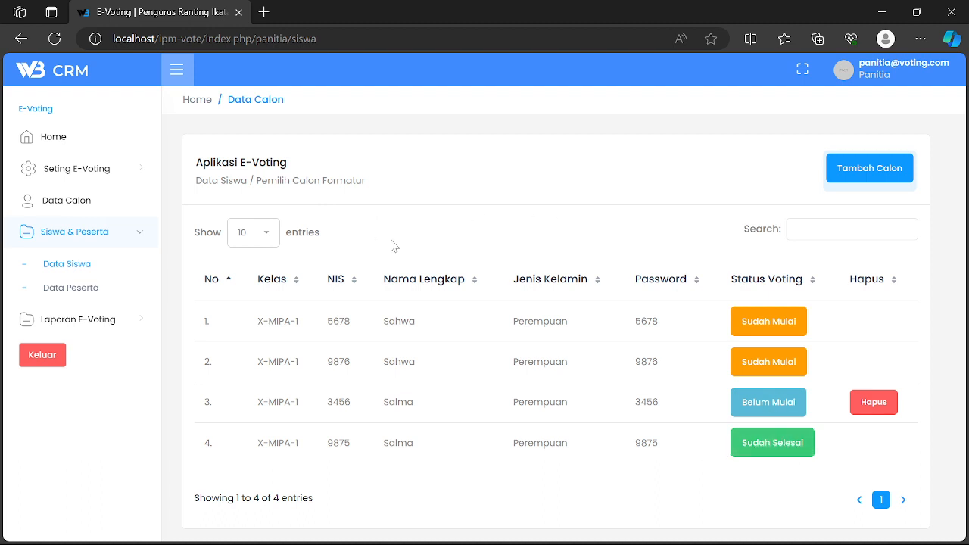
- Look through the Data Peserta list and then the Nama Voting sessions list
click(86, 292)
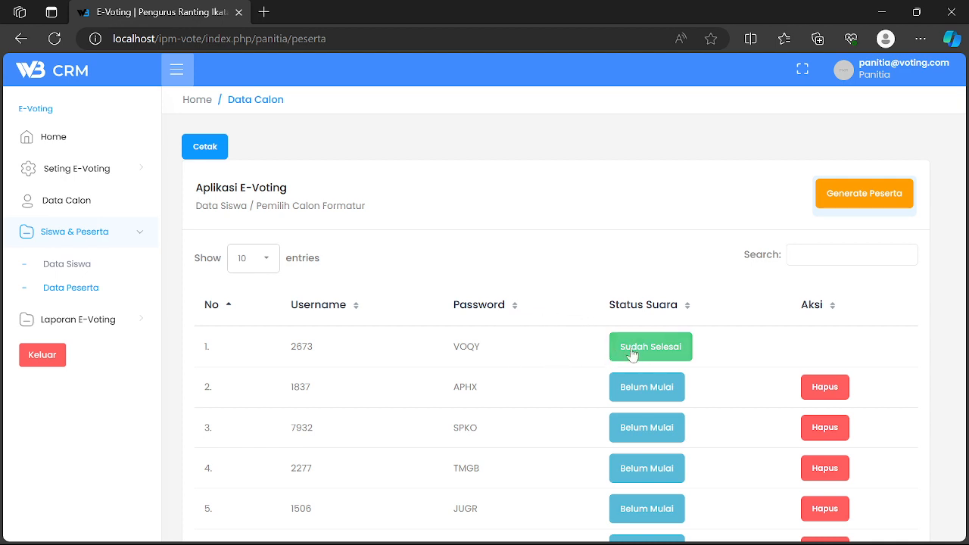
scroll(650, 354, down, 2)
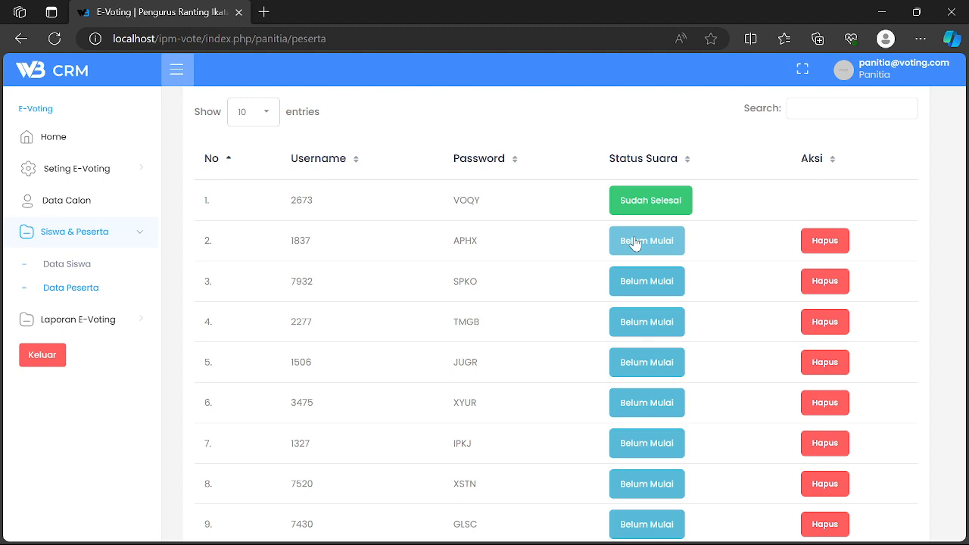
click(95, 174)
click(68, 225)
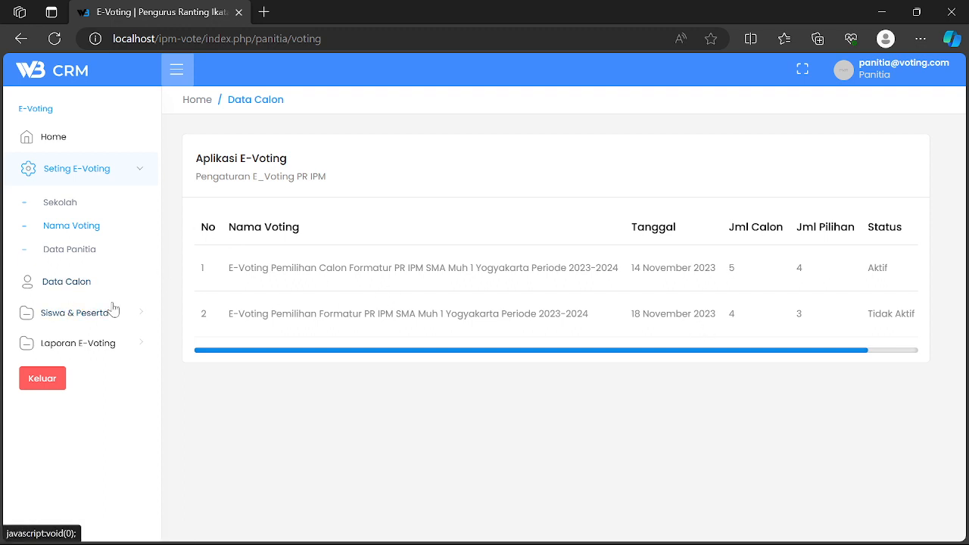
- Return to Data Siswa and select the NIS of the Belum Mulai student
click(86, 316)
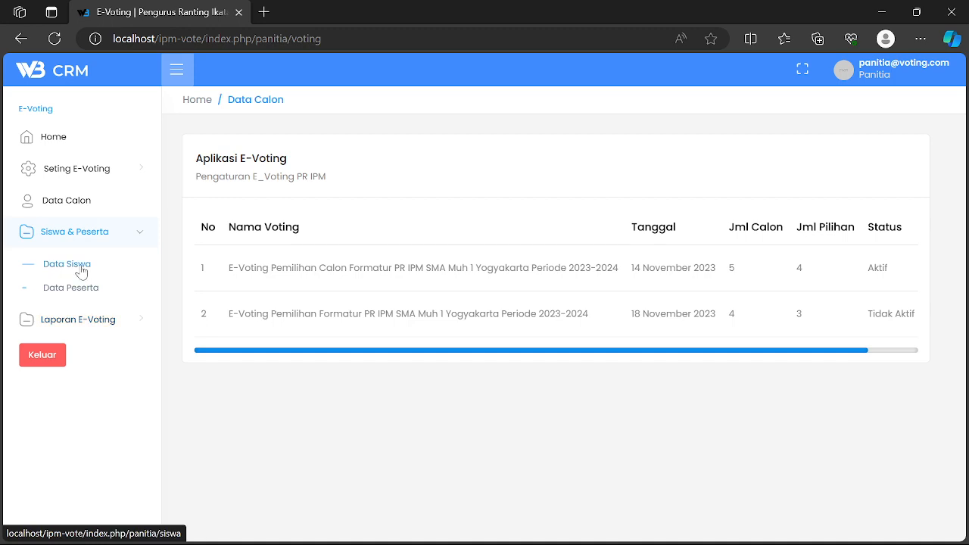
click(73, 264)
scroll(592, 363, down, 1)
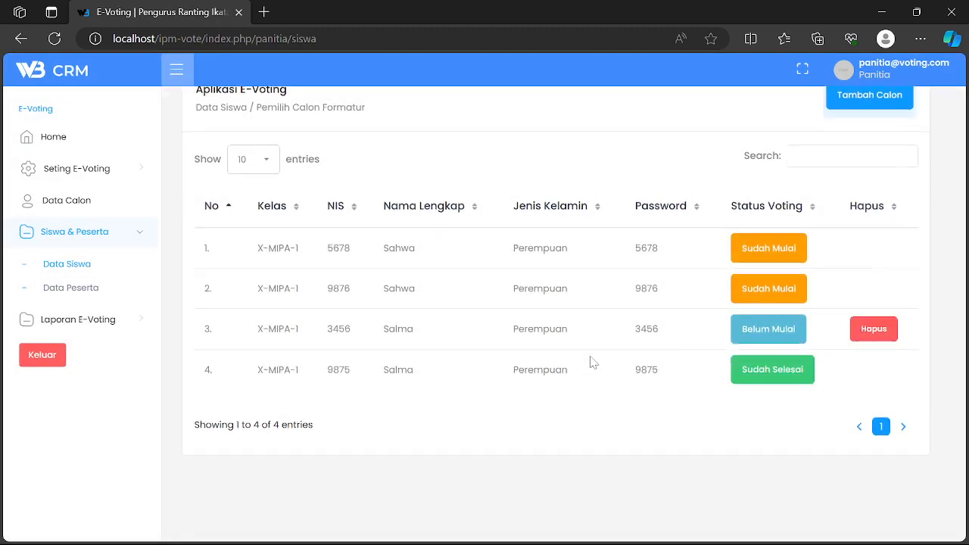
double_click(339, 328)
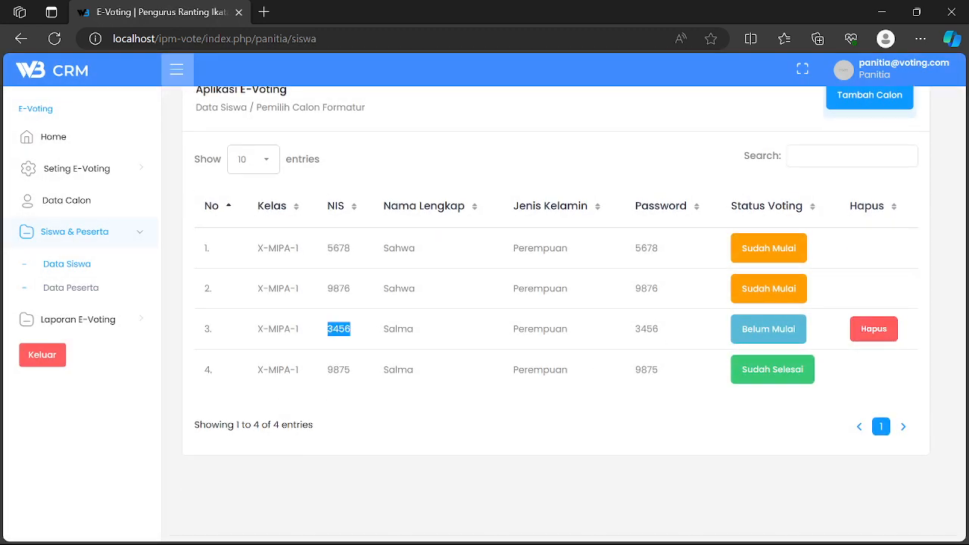
- Log out of the committee account and load the voter login page by removing 'panitia' from the URL
click(50, 358)
double_click(272, 38)
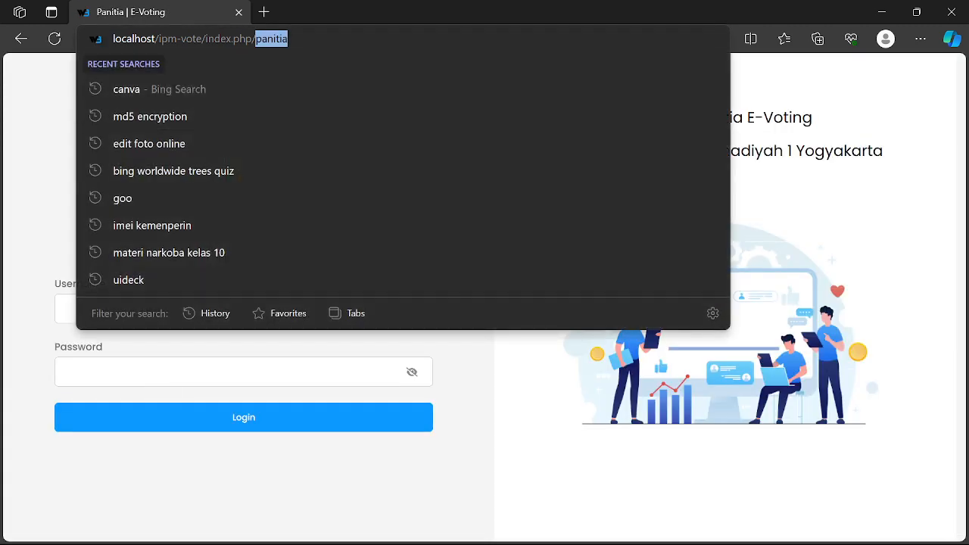
key(BackSpace)
key(Return)
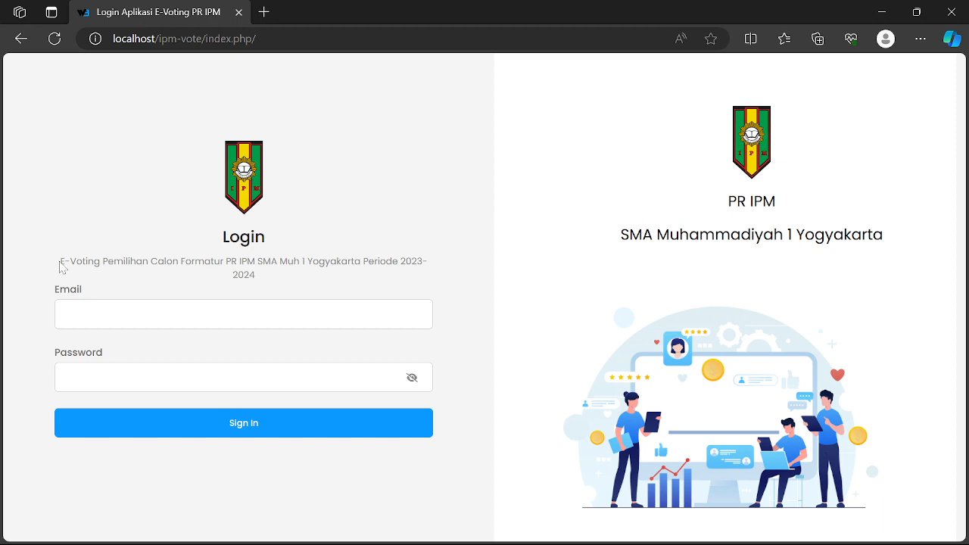
drag(60, 265, 280, 277)
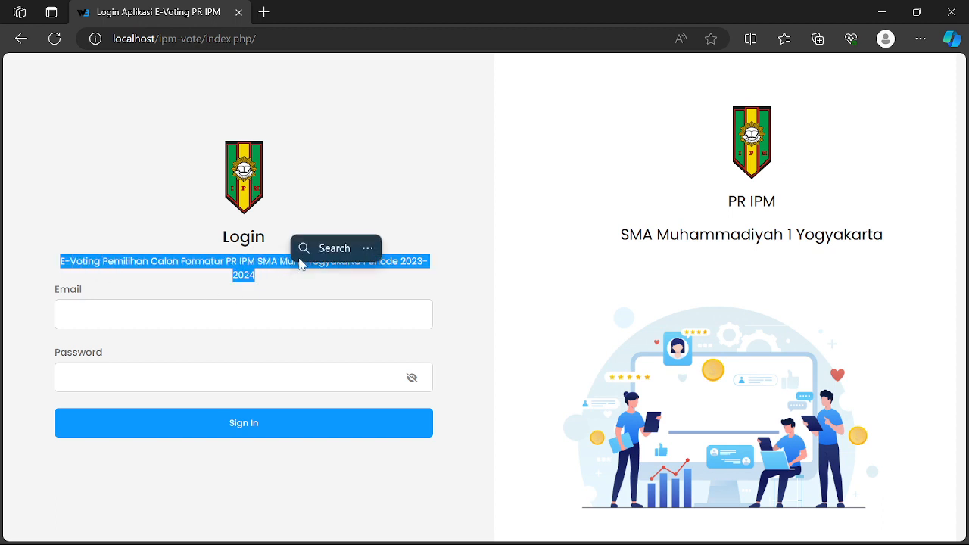
key(ctrl+c)
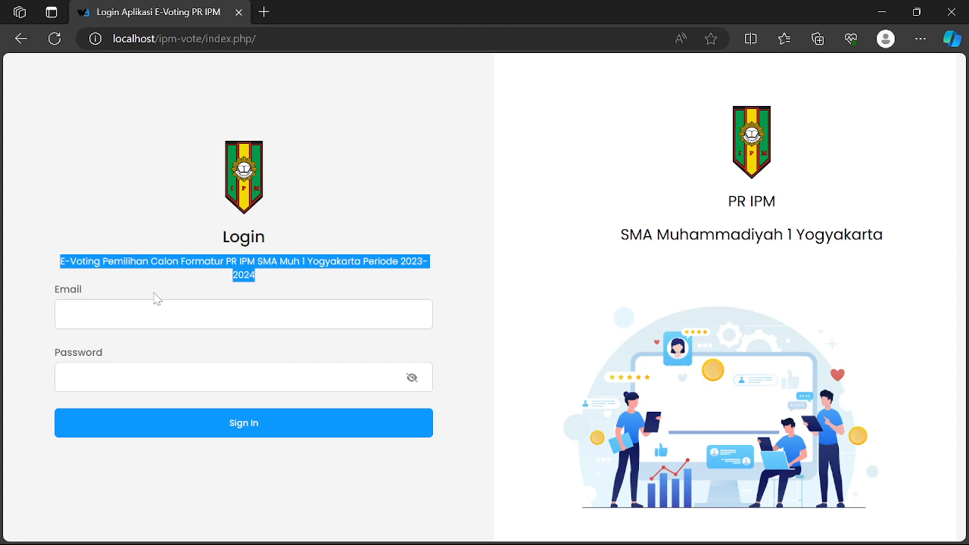
click(182, 289)
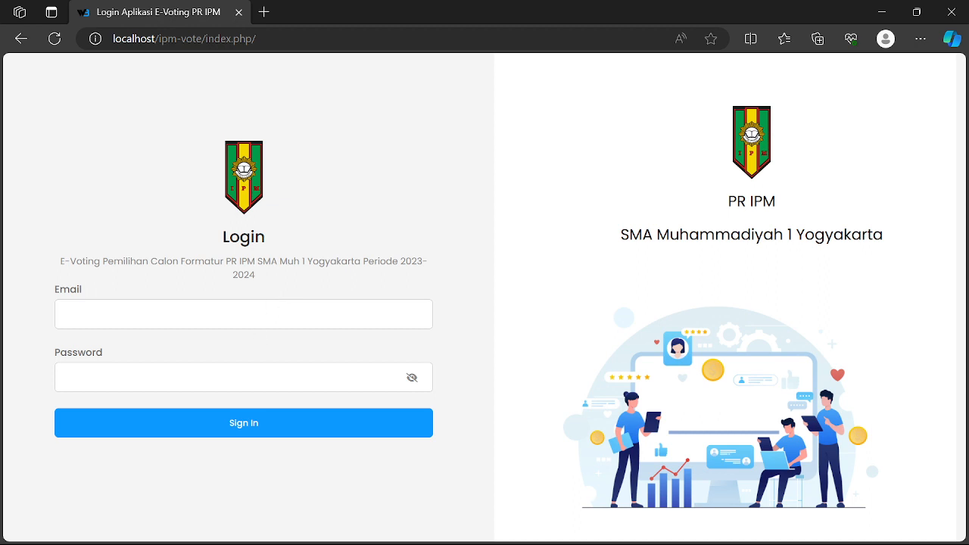
- Enter the waiting student's NIS in the login email field and type the student's password
click(189, 315)
click(439, 216)
click(181, 315)
text(3456)
key(Tab)
text(3456)
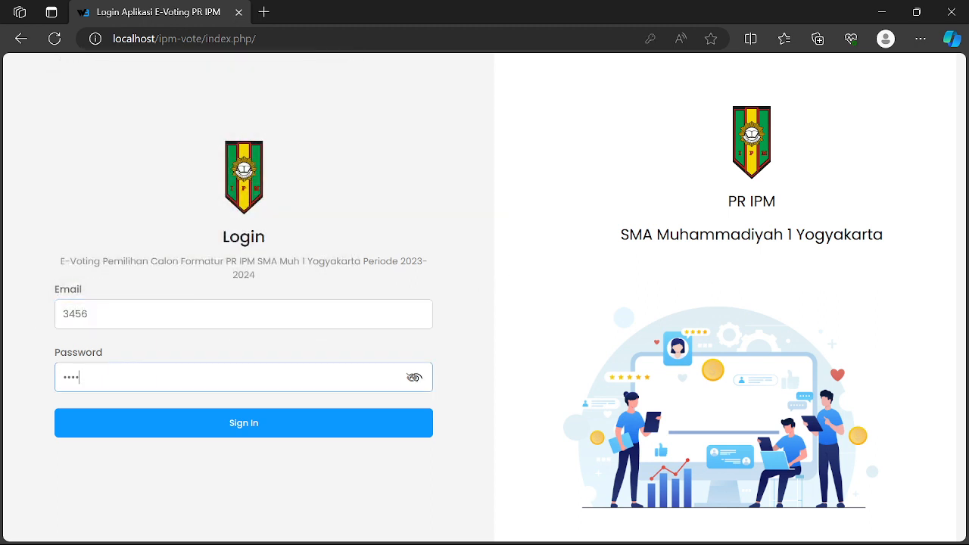
- Sign in as the student and look over the candidate ballot
click(260, 437)
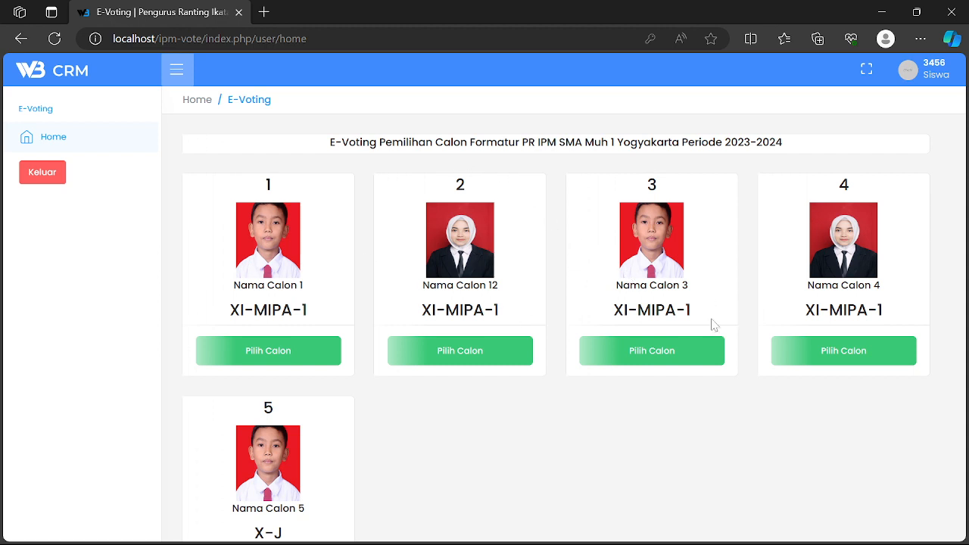
scroll(325, 511, down, 2)
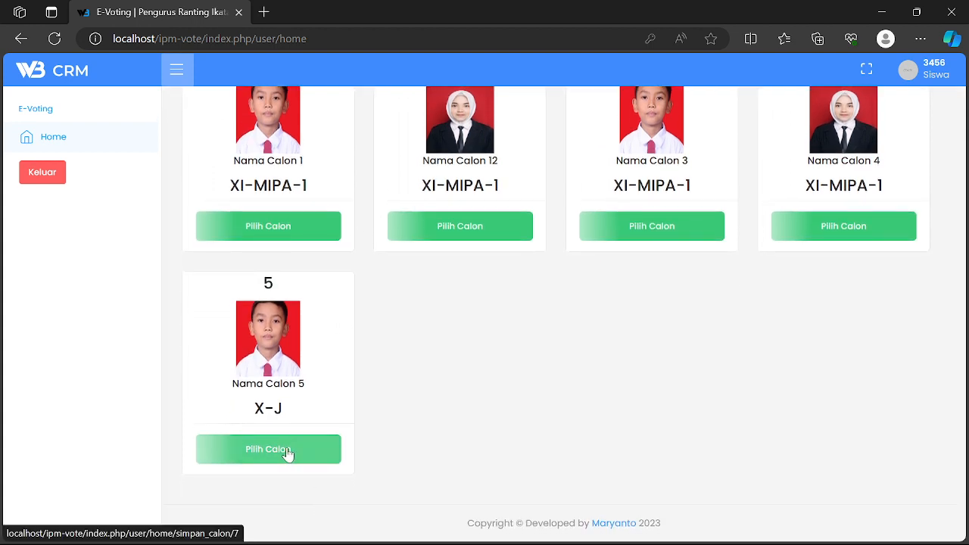
scroll(514, 443, up, 1)
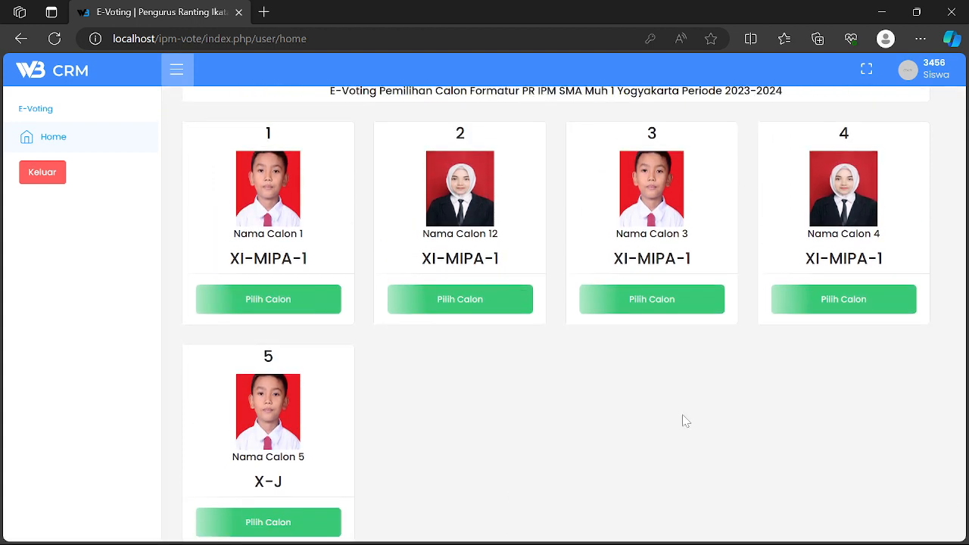
- Vote for Nama Calon 4, Nama Calon 12, Nama Calon 3 and Nama Calon 5
click(850, 303)
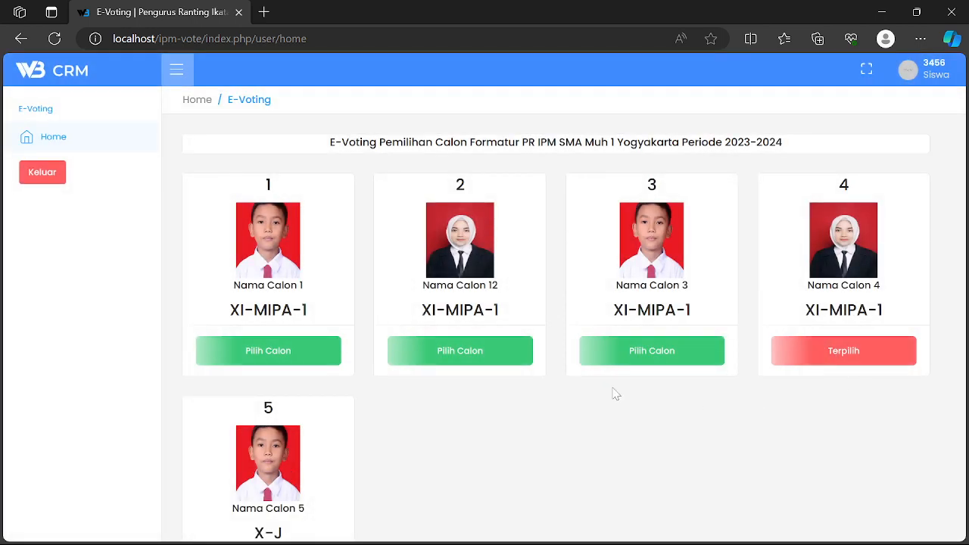
click(479, 358)
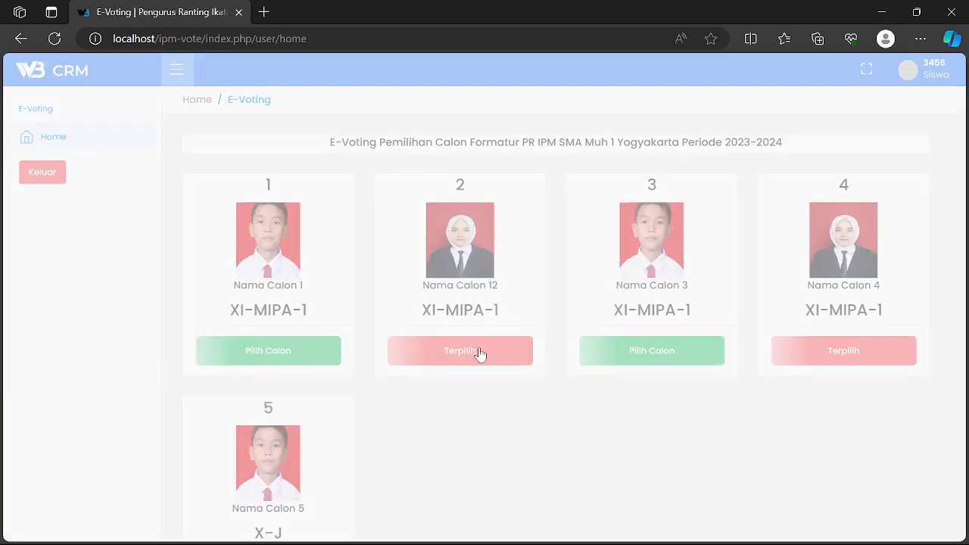
click(664, 360)
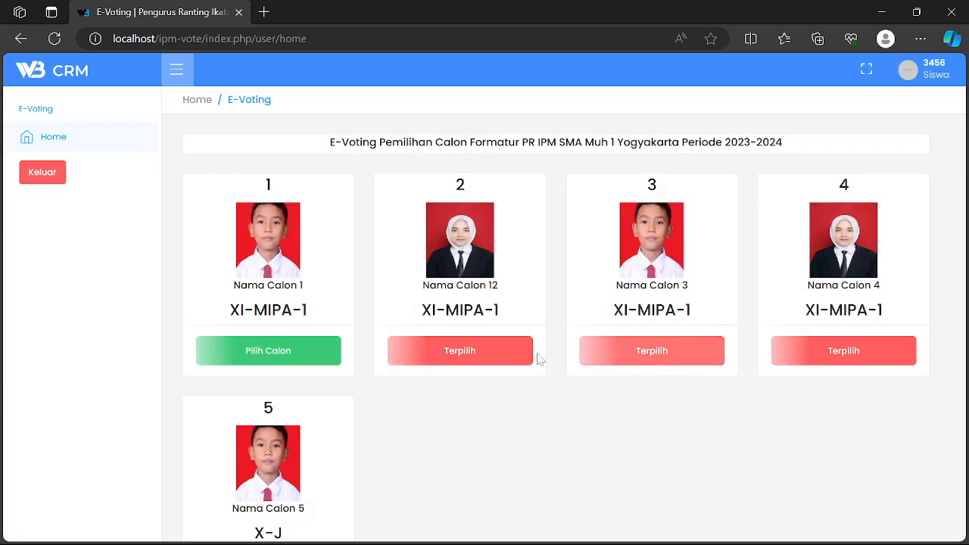
scroll(355, 402, down, 2)
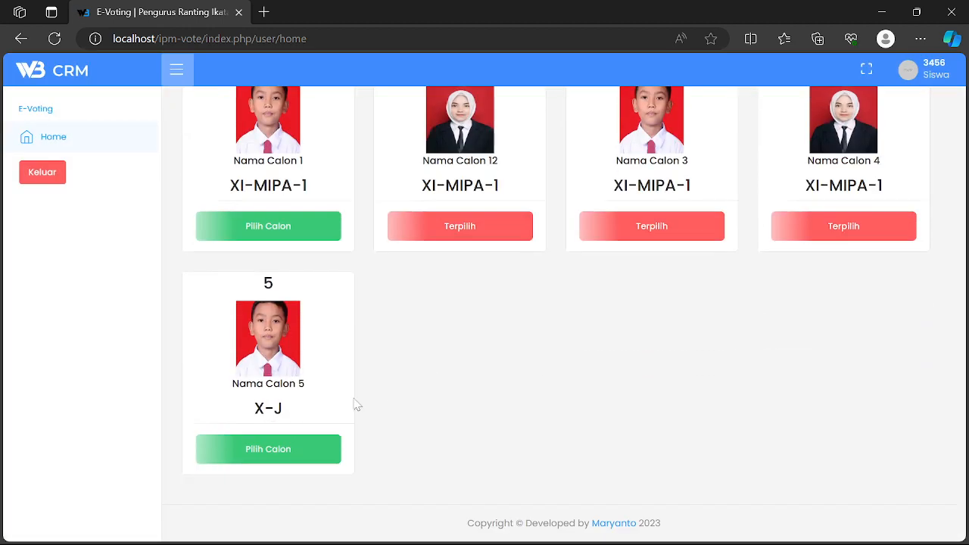
click(309, 455)
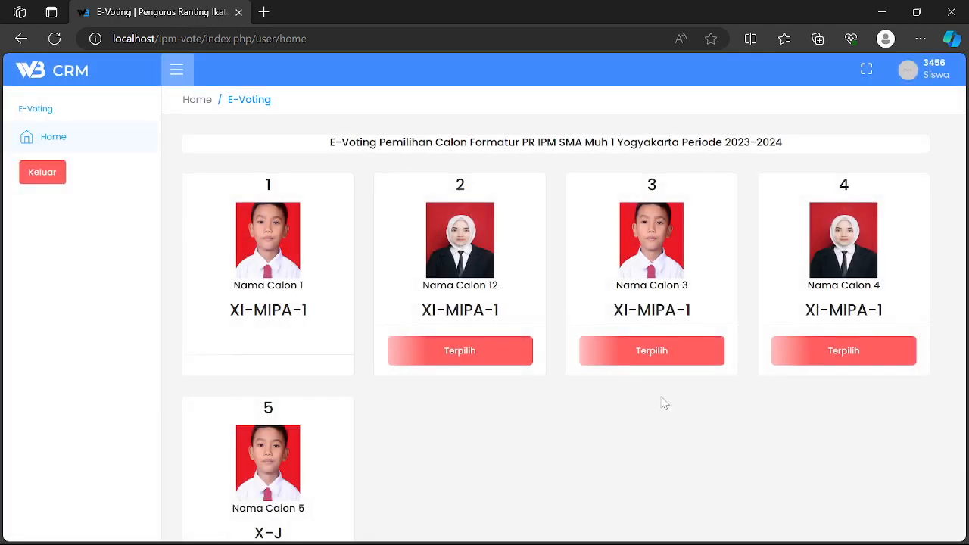
scroll(391, 353, down, 1)
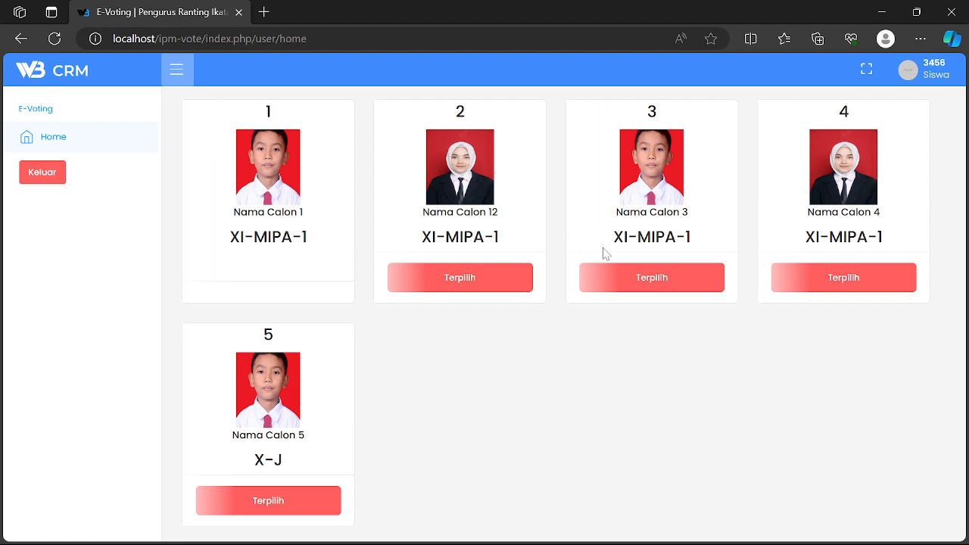
scroll(604, 252, up, 1)
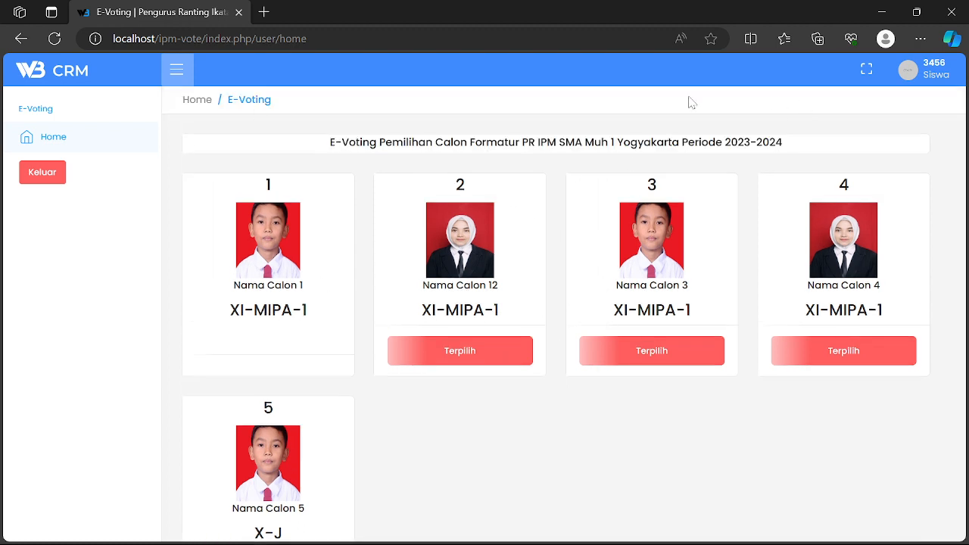
- Log out of the student account and go to the index.php/panitia login page
click(34, 176)
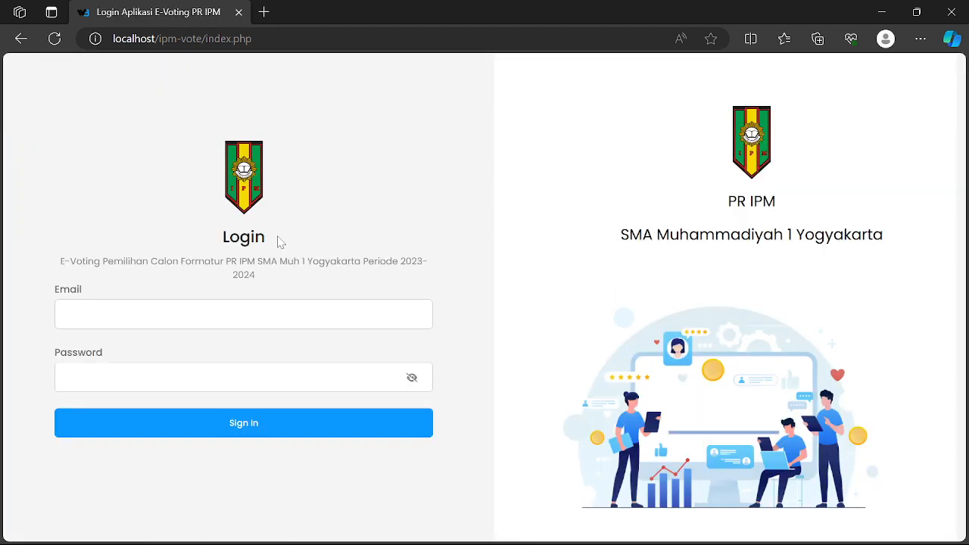
click(273, 39)
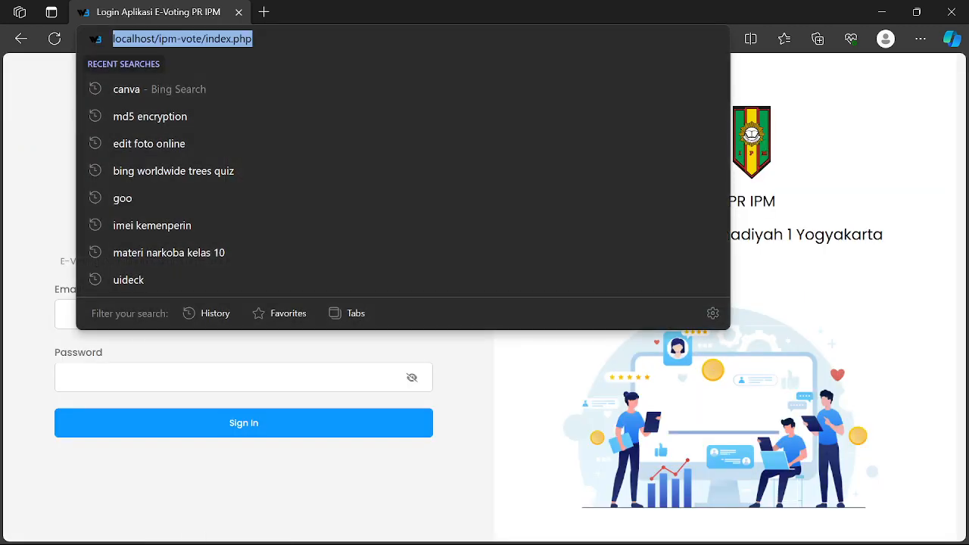
click(272, 39)
text(/p)
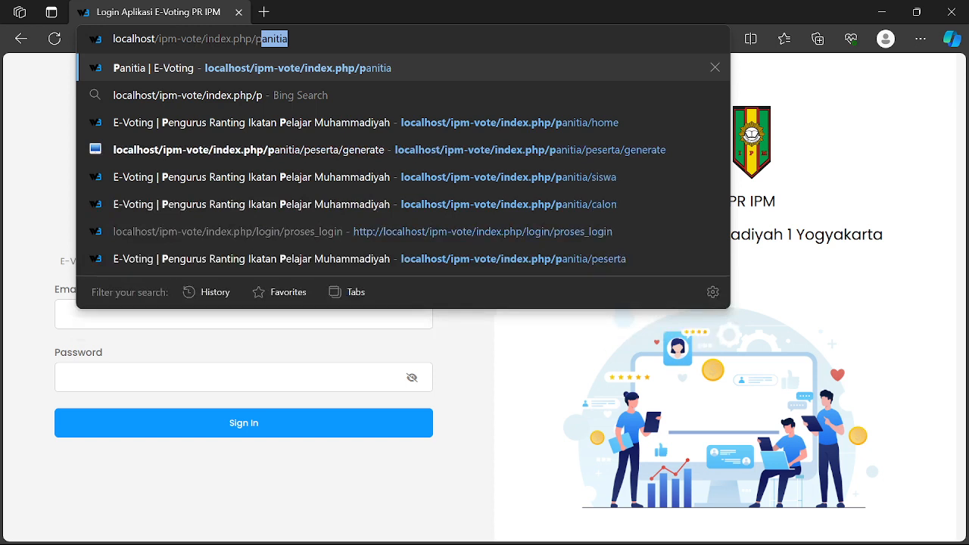
key(Return)
- Sign in with the saved committee username and password, then open Data Siswa
click(204, 309)
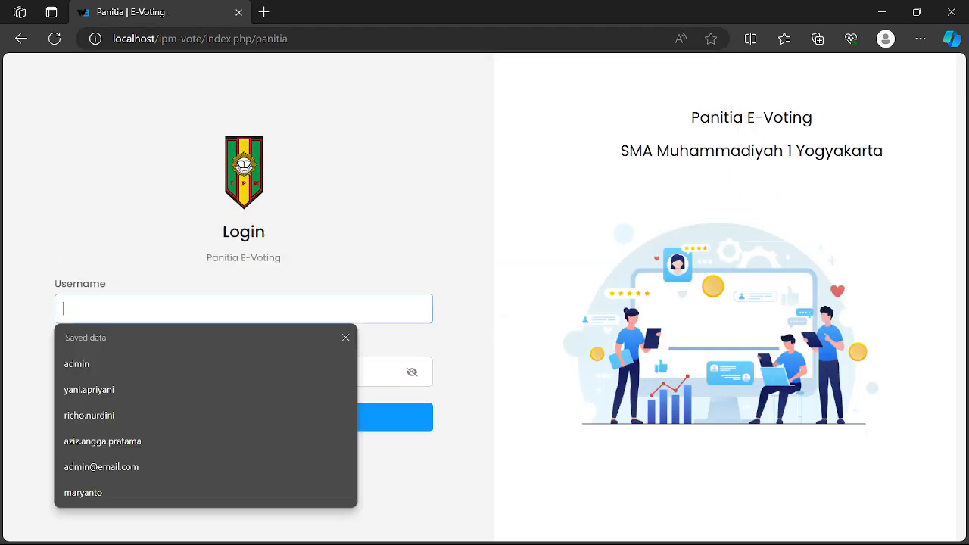
text(pi)
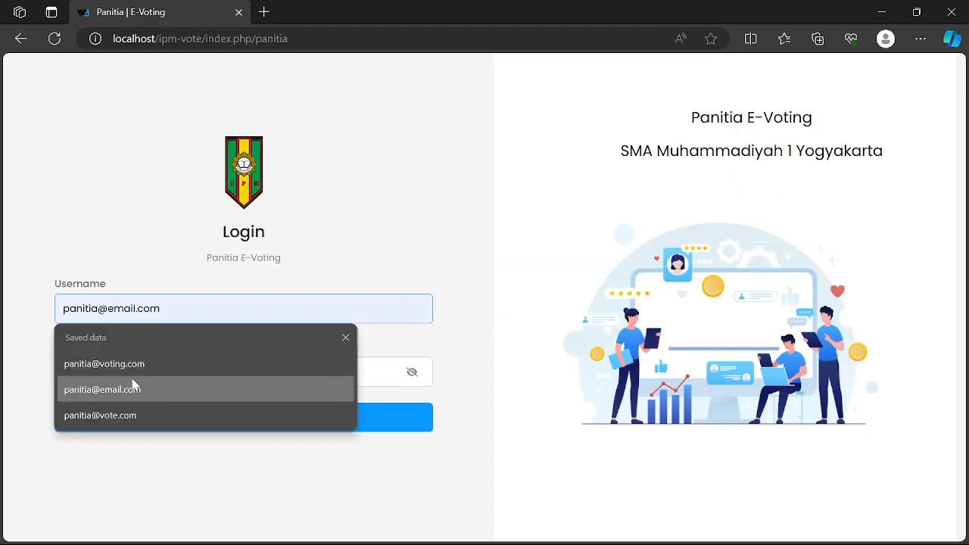
click(134, 366)
text(p)
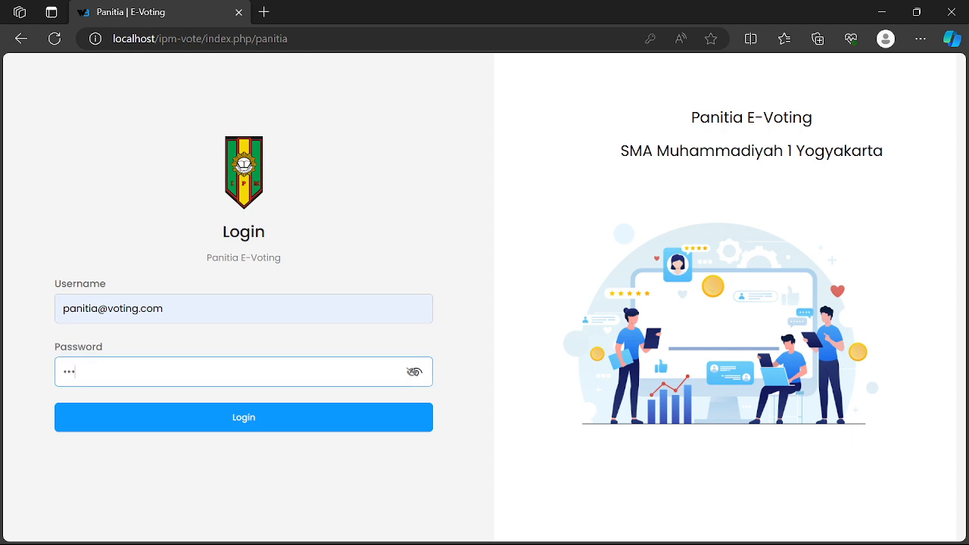
key(Return)
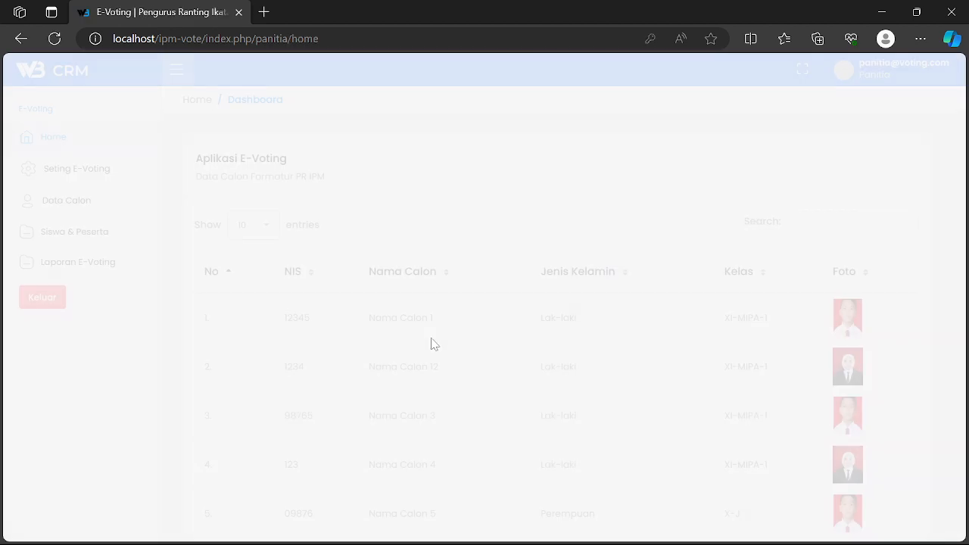
click(93, 240)
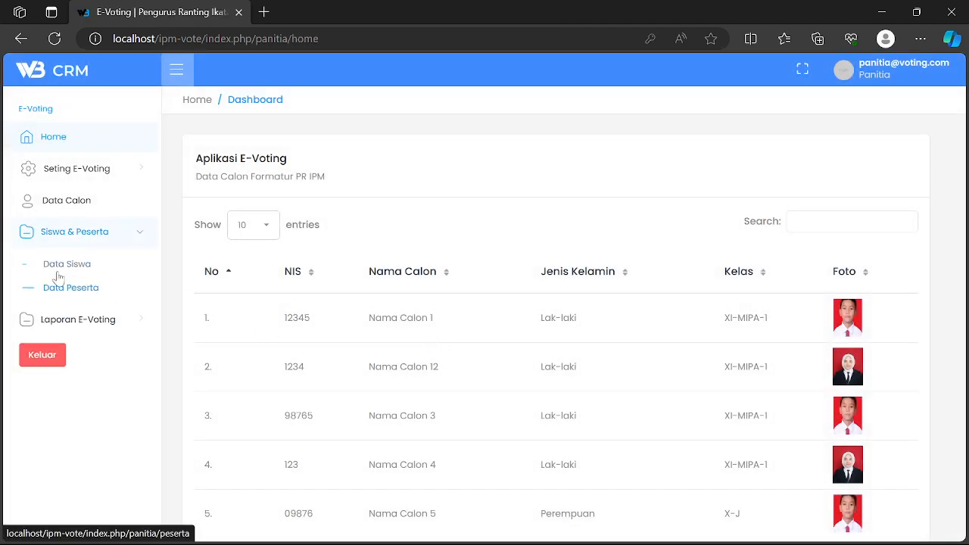
click(62, 265)
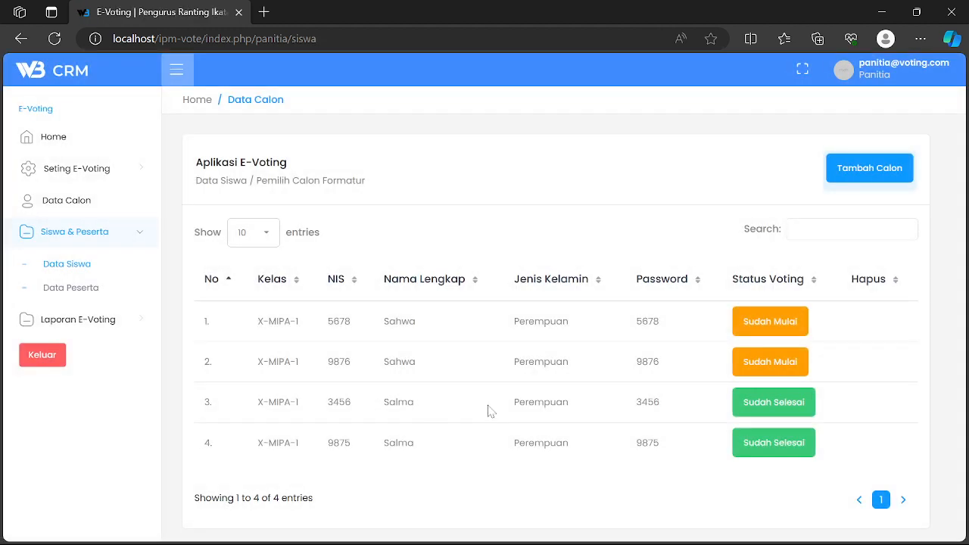
- In Nama Voting, set the first voting session to Tidak Aktif and save it
double_click(338, 402)
click(80, 169)
click(71, 226)
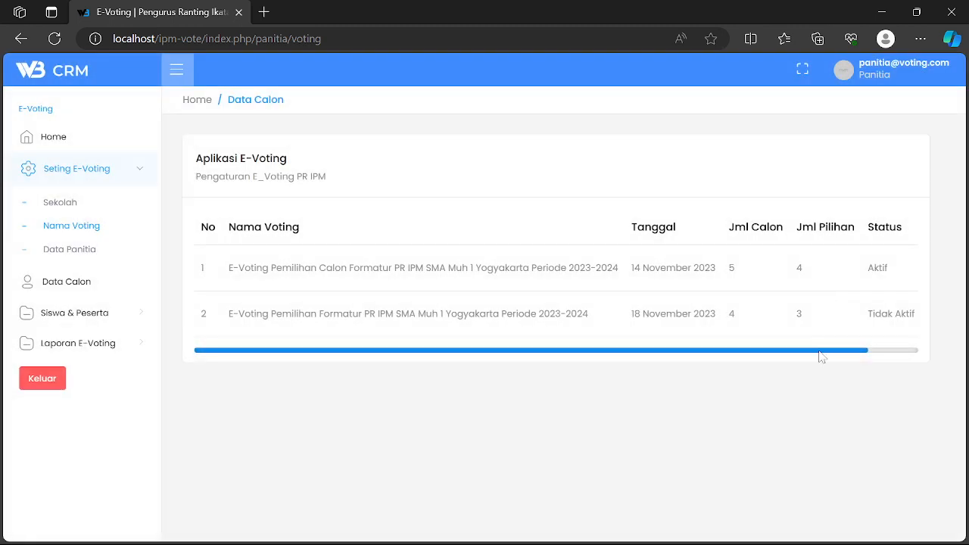
drag(821, 352, 889, 328)
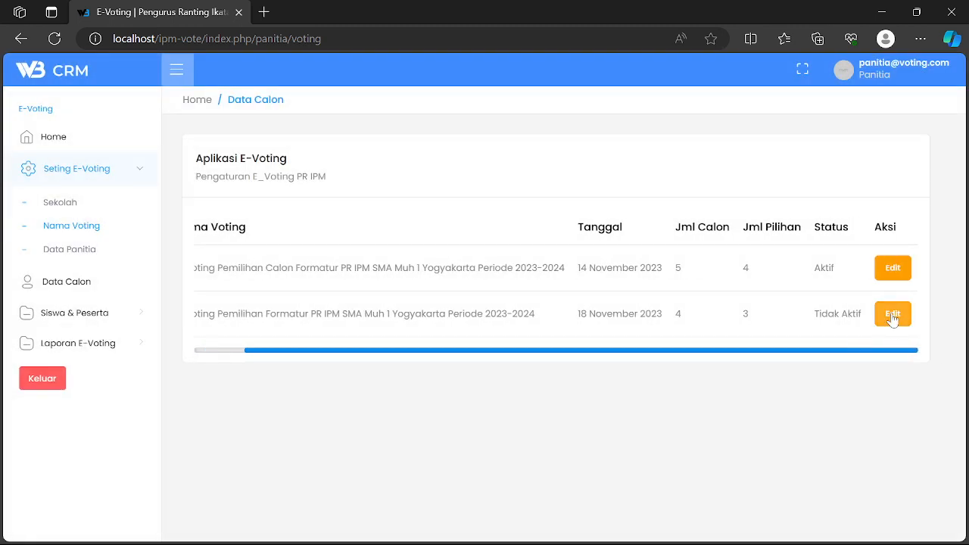
click(892, 274)
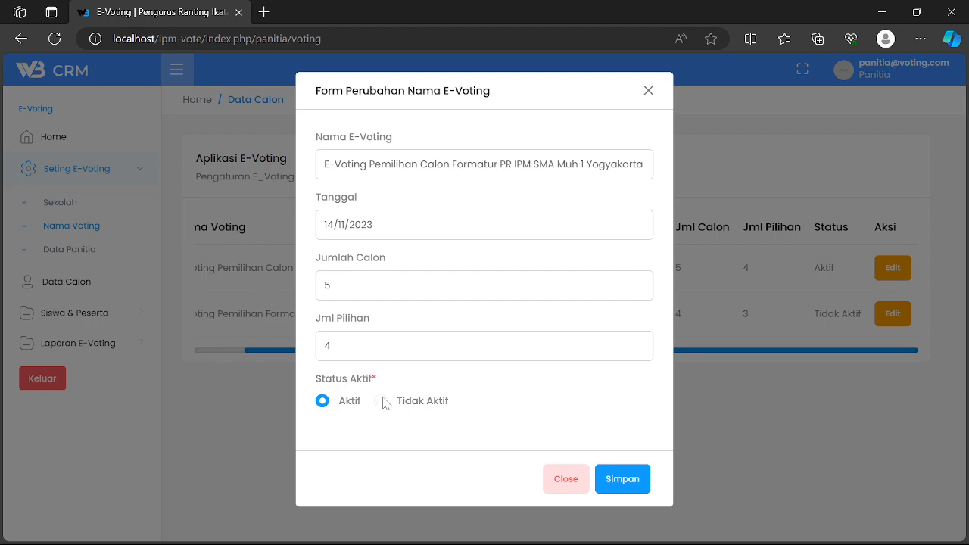
click(381, 401)
click(627, 481)
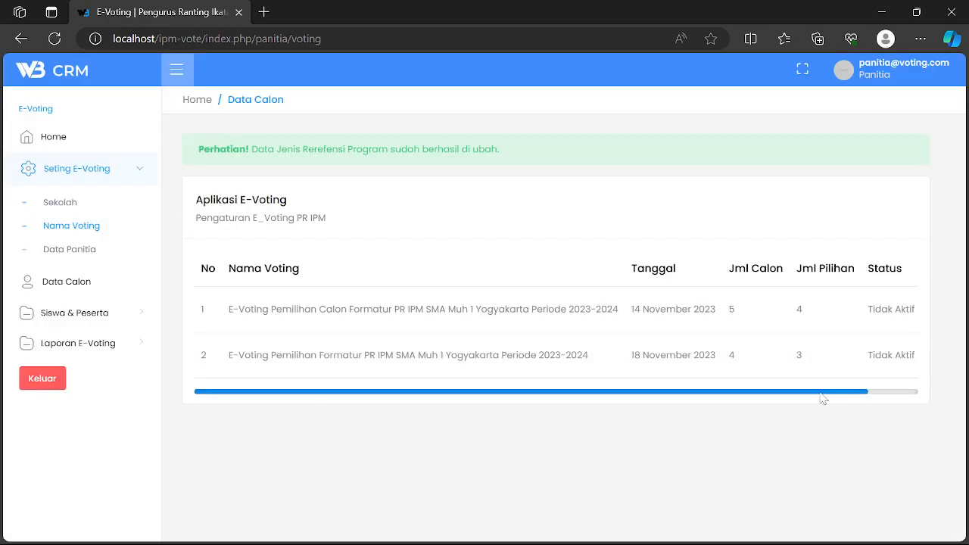
- Give the second voting session the date 14/11/2023, mark it Aktif and save
drag(824, 395, 875, 391)
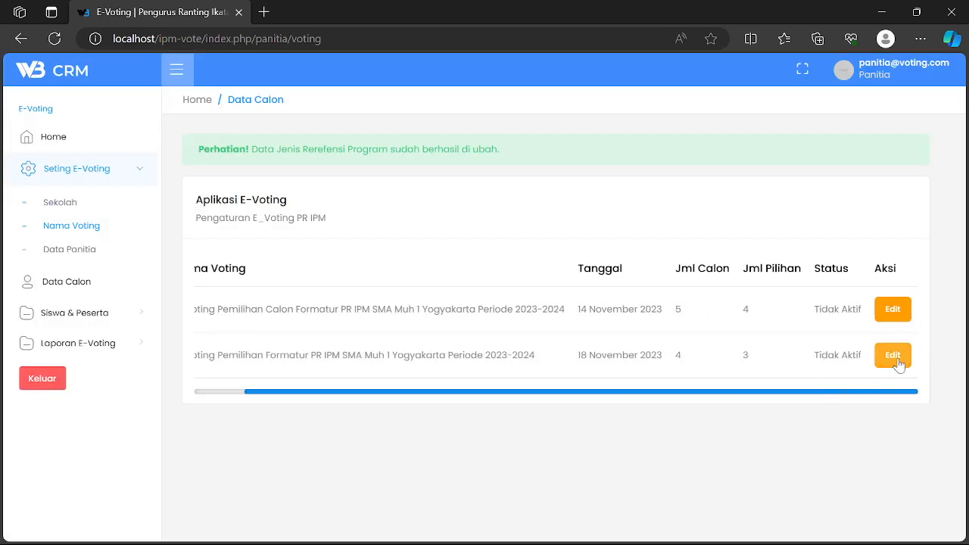
click(895, 356)
click(597, 230)
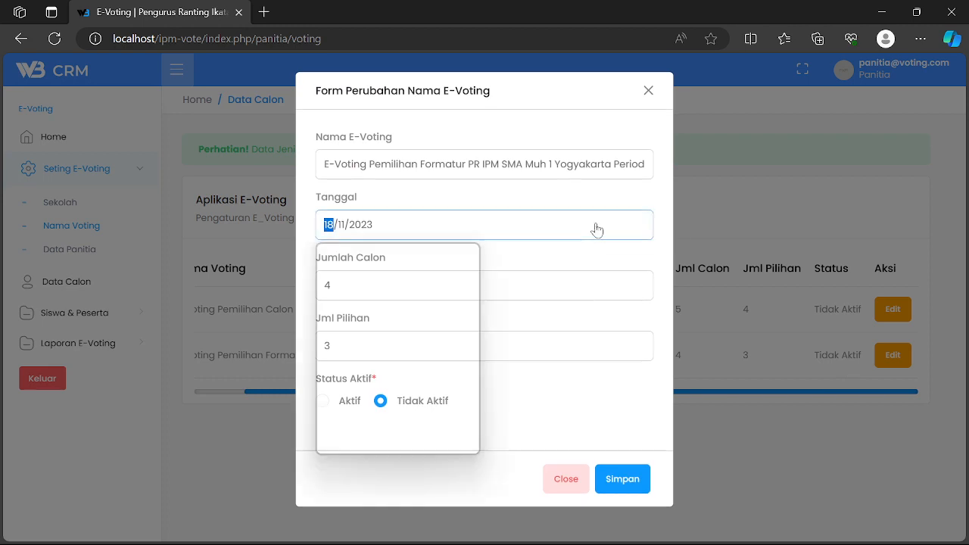
click(377, 352)
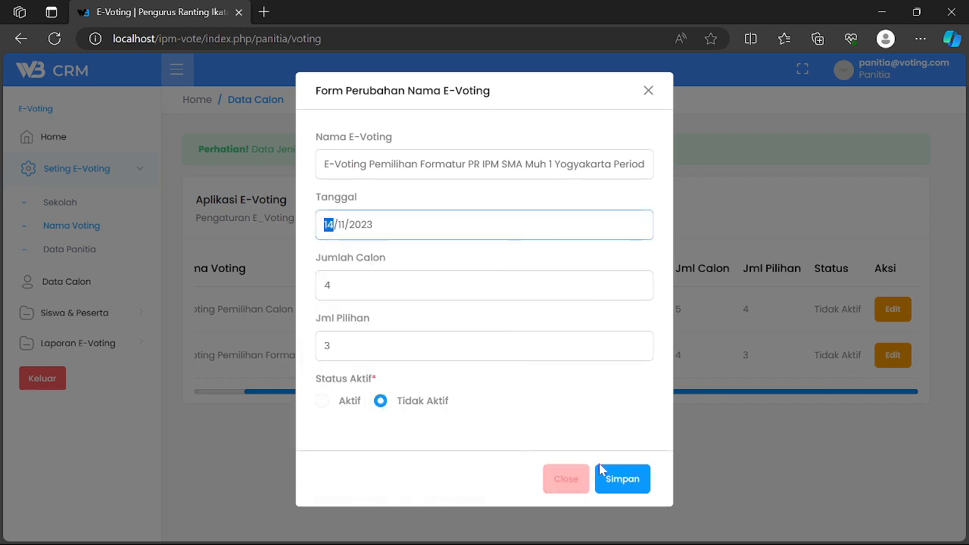
click(321, 400)
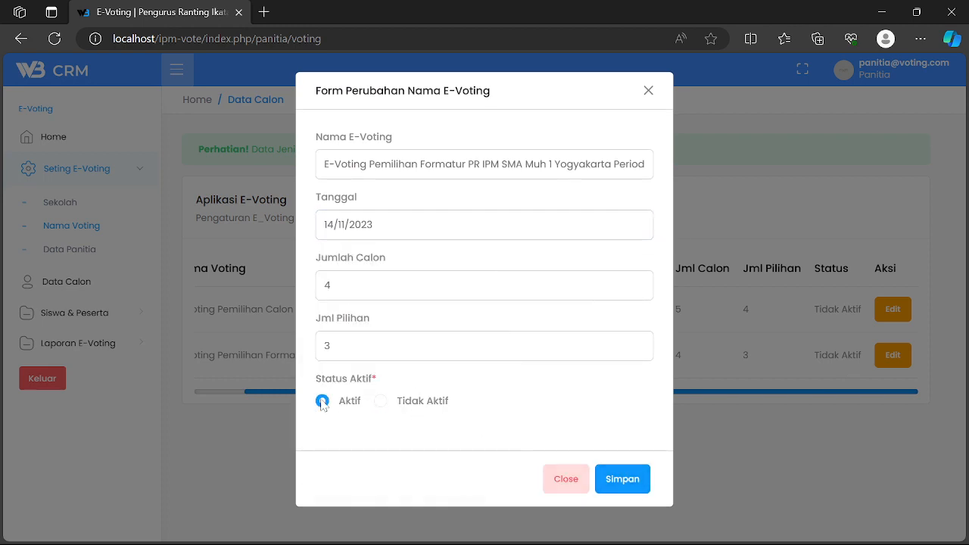
click(625, 485)
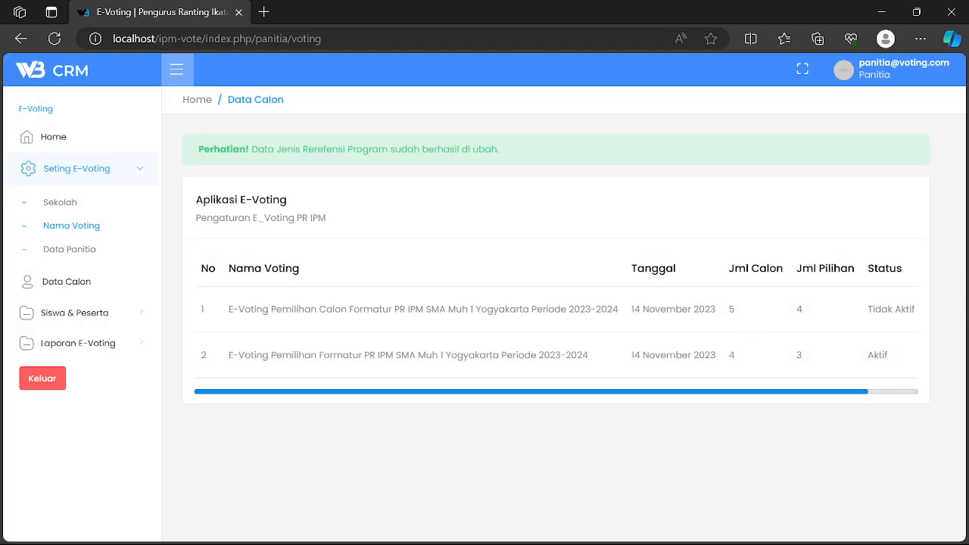
drag(724, 392, 854, 397)
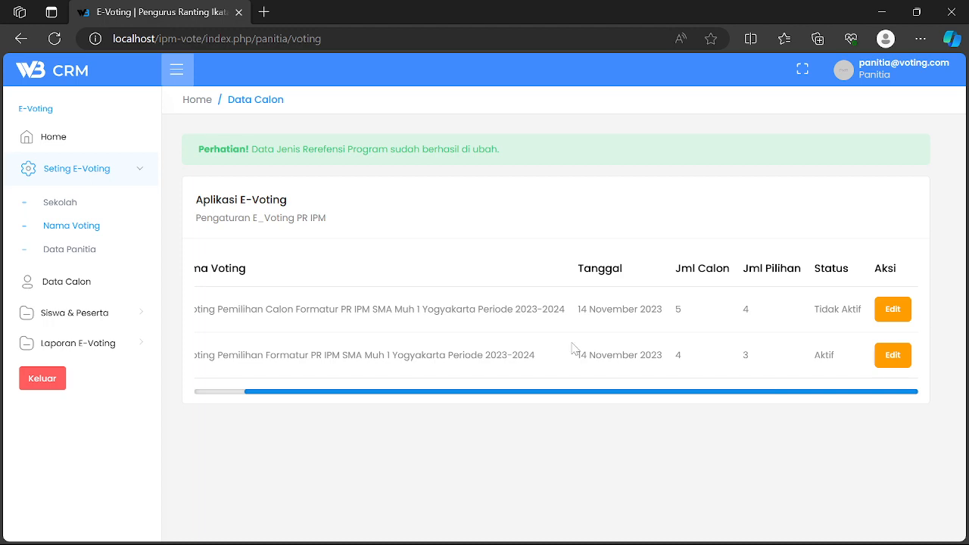
- Log out of the committee and load the index.php voter login page showing the formatur election title
click(37, 382)
double_click(271, 38)
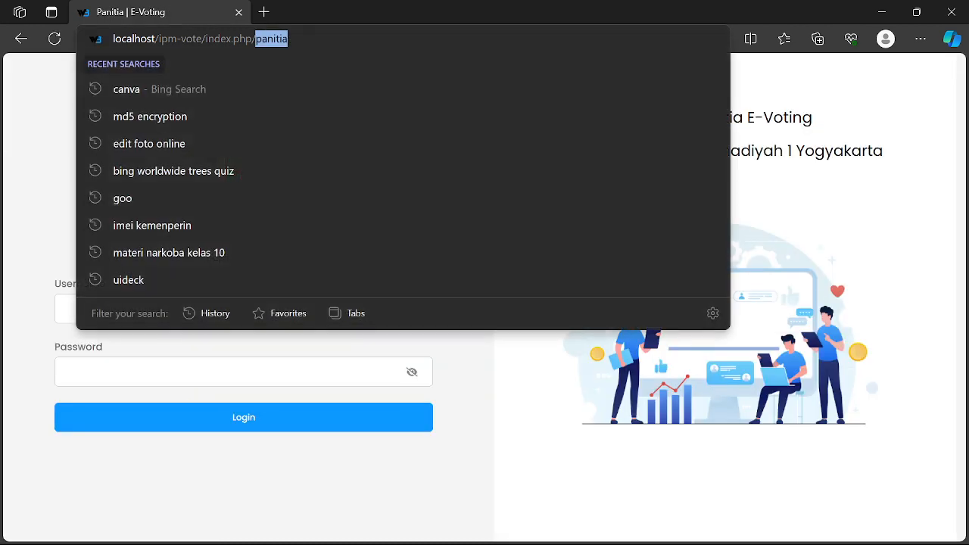
key(BackSpace)
key(Return)
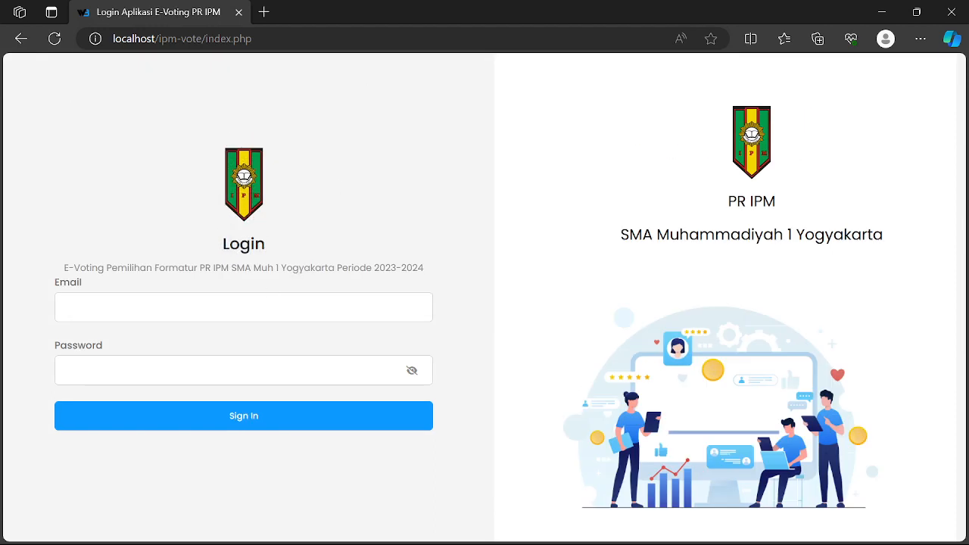
drag(146, 268, 179, 271)
click(179, 271)
double_click(269, 39)
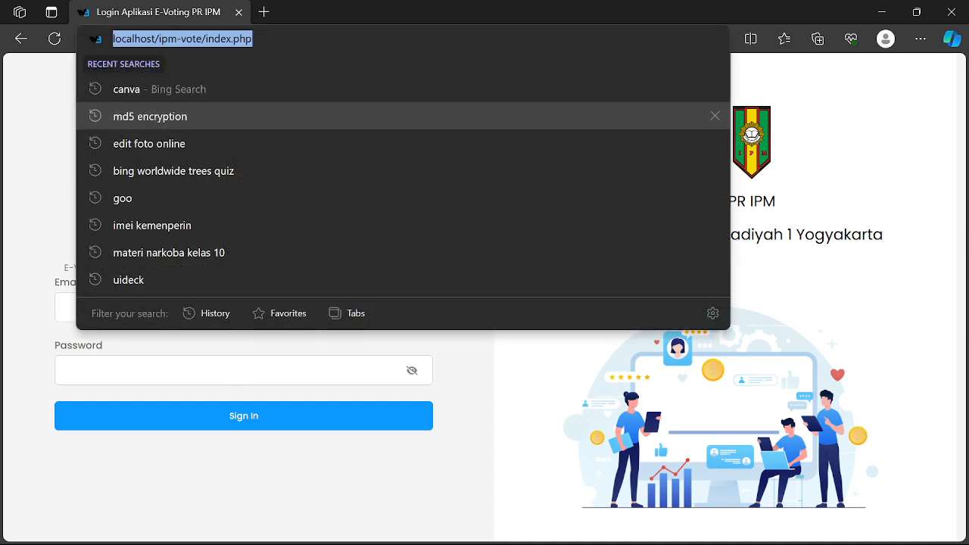
- Open the committee login page at localhost/bkk in a new browser tab
click(265, 12)
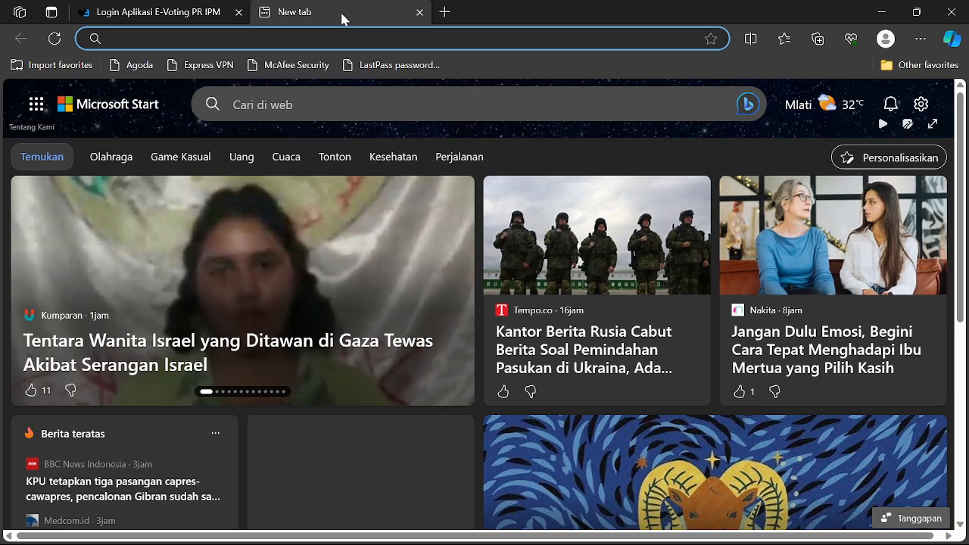
text(lo)
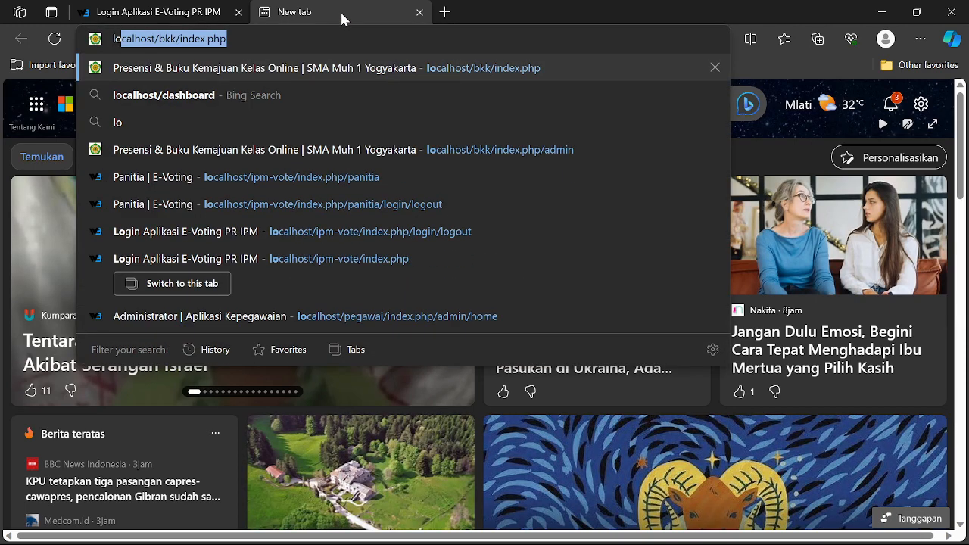
text(calhost/bkk/inde)
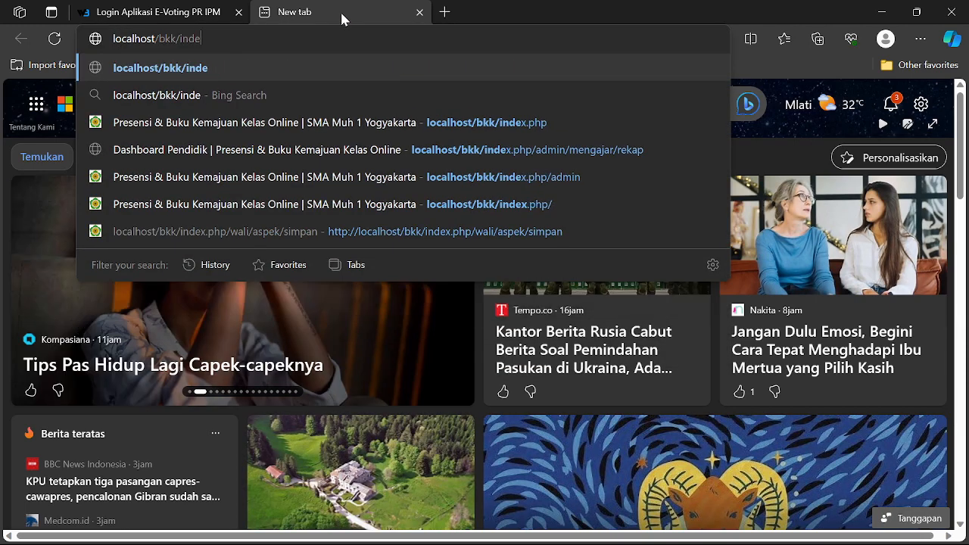
key(BackSpace)
key(BackSpace)
key(BackSpace)
key(BackSpace)
key(BackSpace)
key(BackSpace)
key(BackSpace)
key(BackSpace)
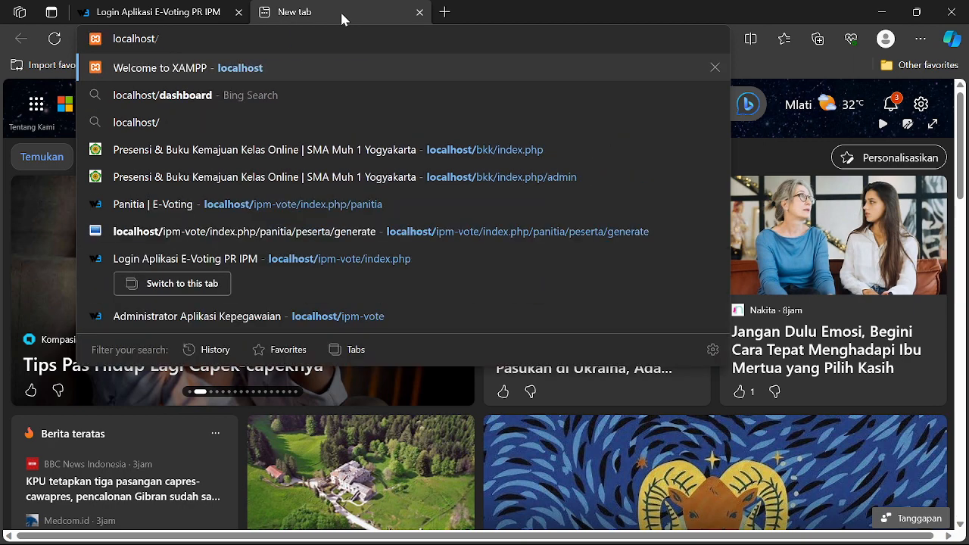
text(i)
key(Return)
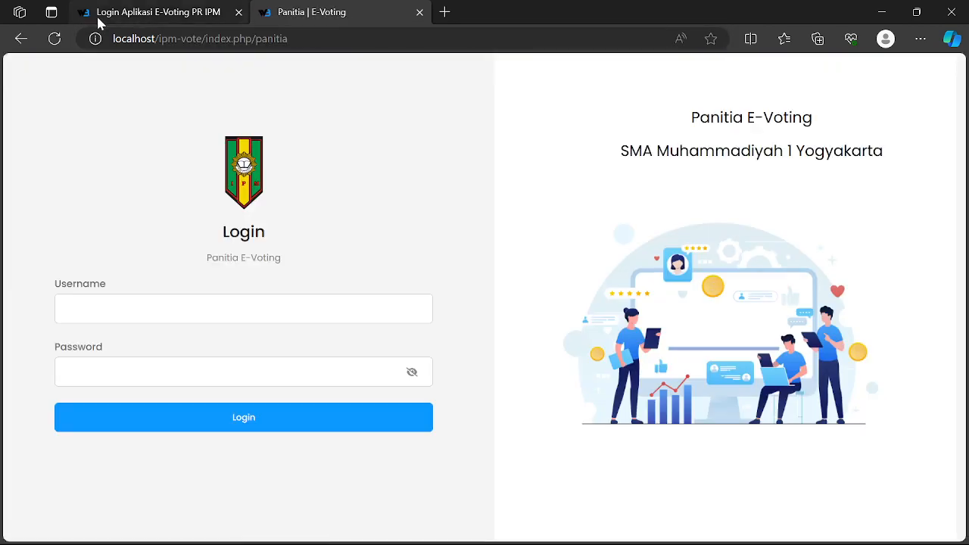
click(223, 23)
click(331, 19)
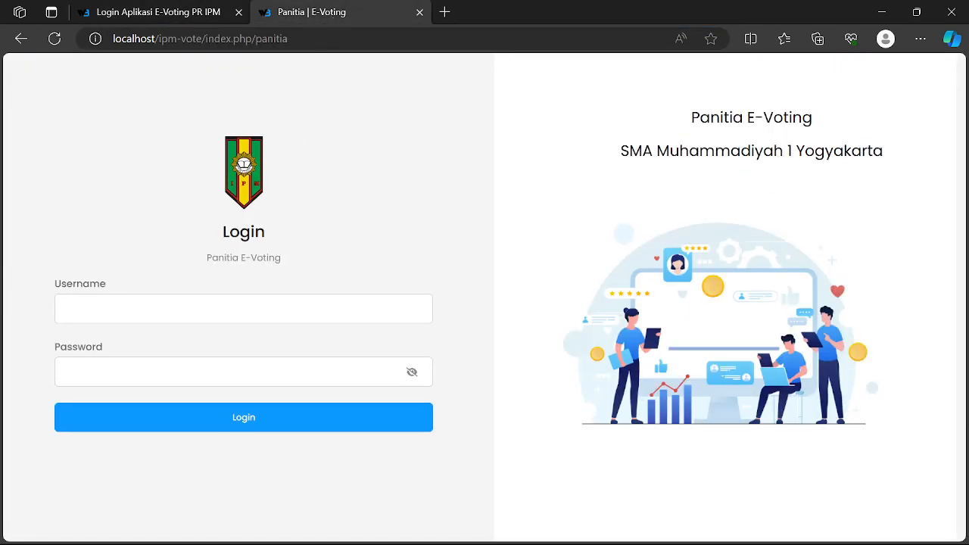
- Sign in as the committee with the saved panitia username and password
click(241, 308)
text(a)
key(BackSpace)
text(panitia@voting.com)
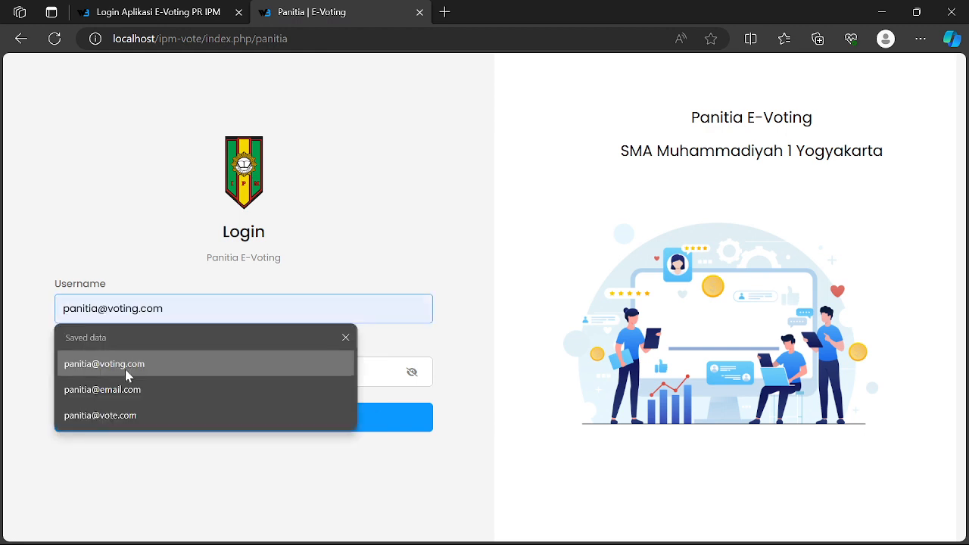
click(125, 371)
click(125, 371)
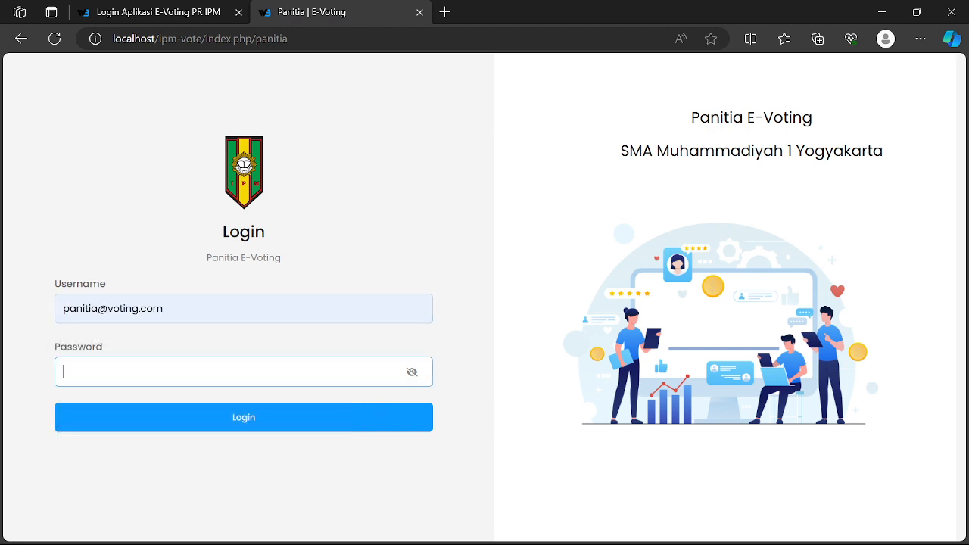
text(•)
key(Return)
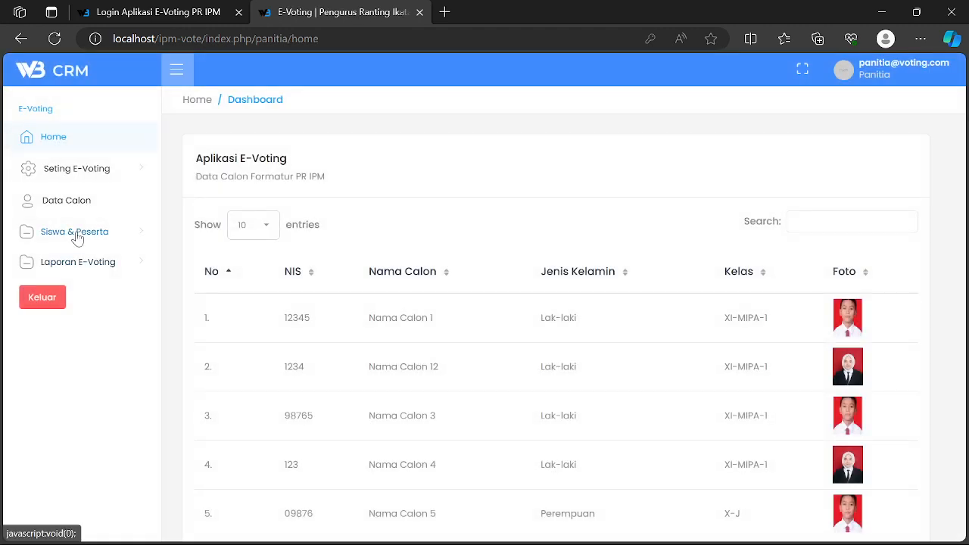
- Open Siswa & Peserta > Data Peserta and select the second participant's username
click(75, 233)
click(75, 290)
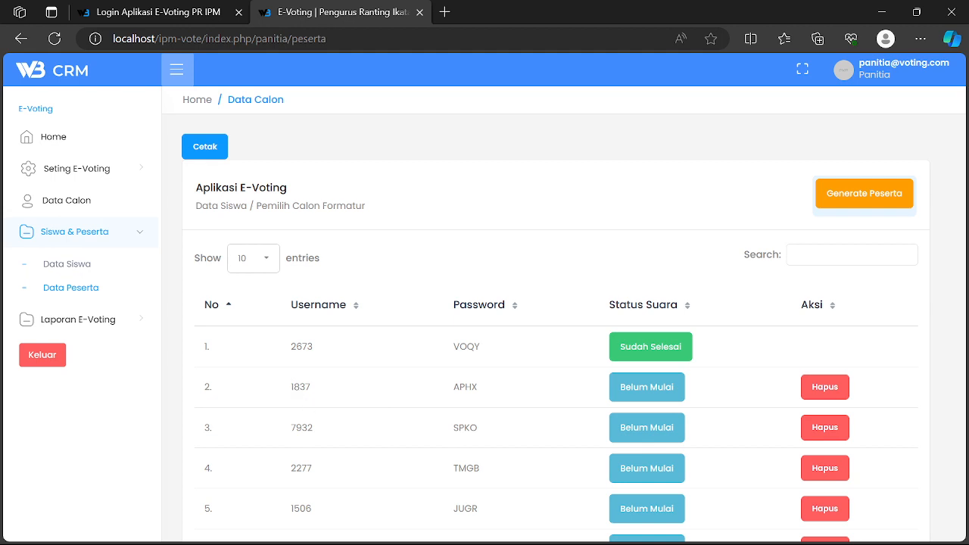
double_click(301, 387)
key(ctrl+c)
- Paste the second participant's username into the login tab's Email field
click(162, 12)
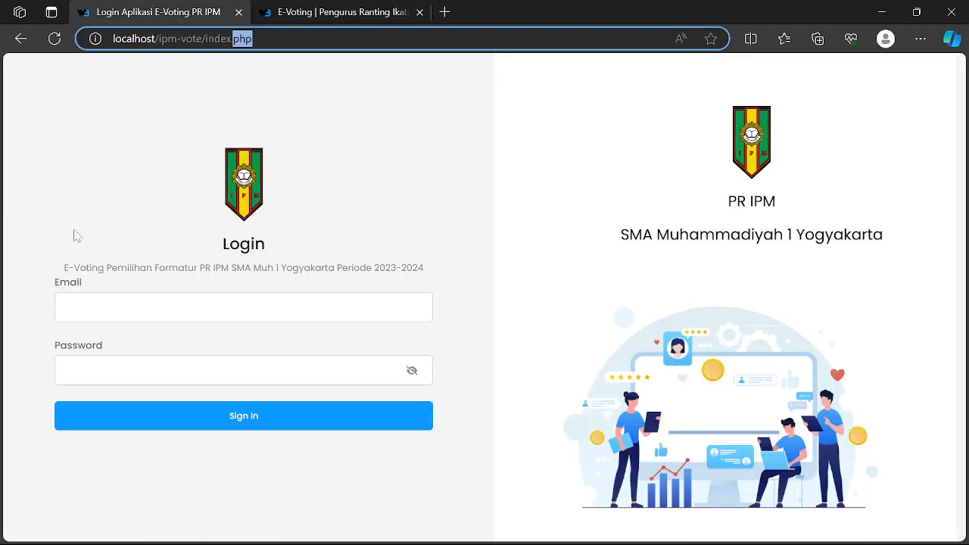
click(84, 307)
key(ctrl+v)
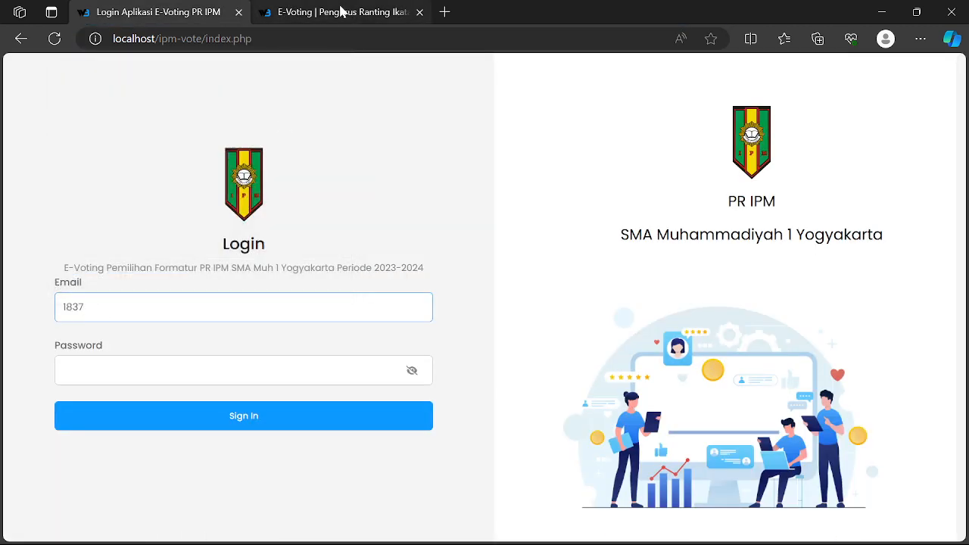
- Copy that participant's password from Data Peserta into the Password field and sign in
click(340, 12)
double_click(465, 387)
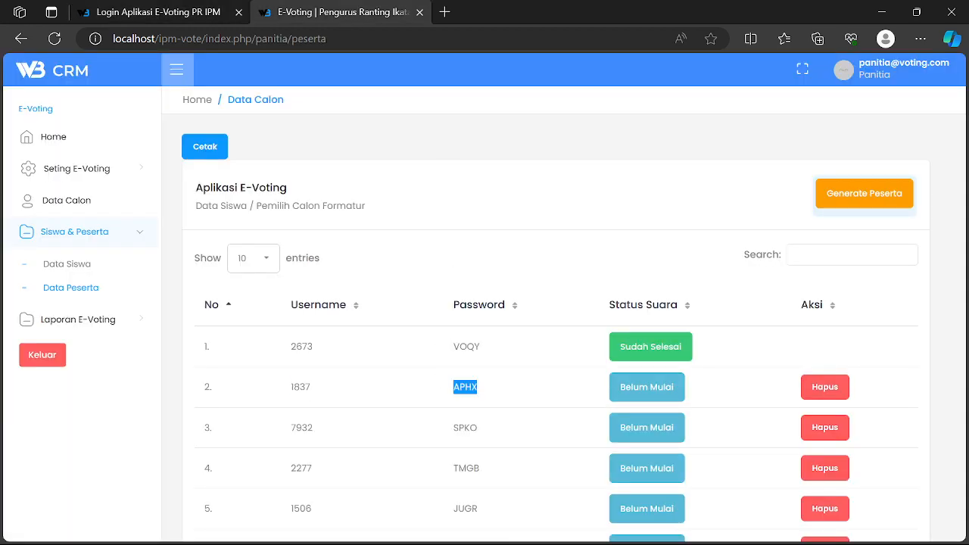
click(155, 12)
click(387, 14)
click(140, 11)
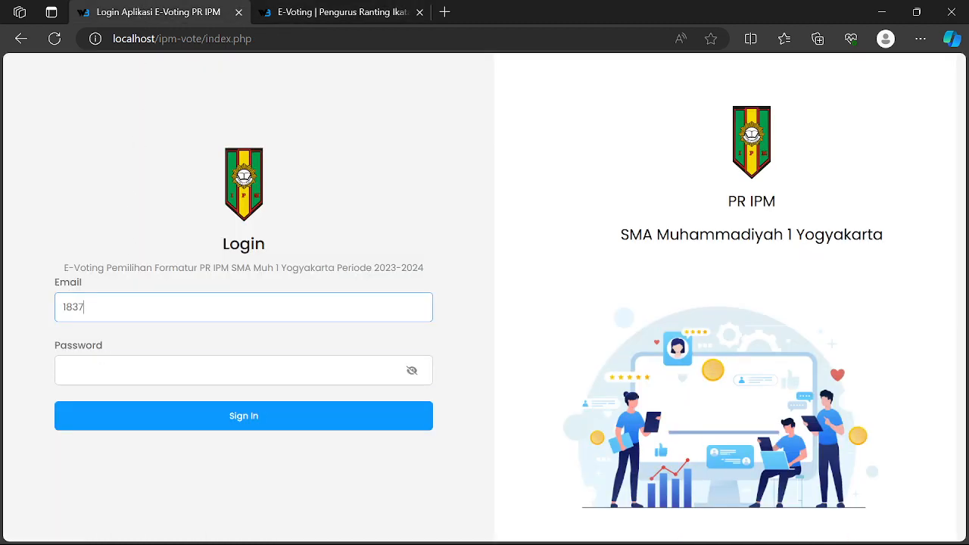
key(Tab)
key(ctrl+v)
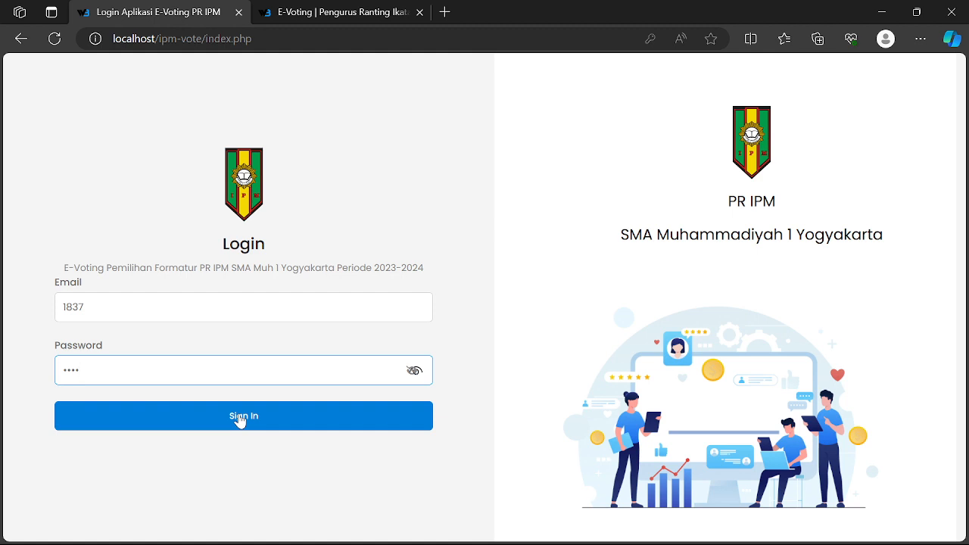
click(239, 418)
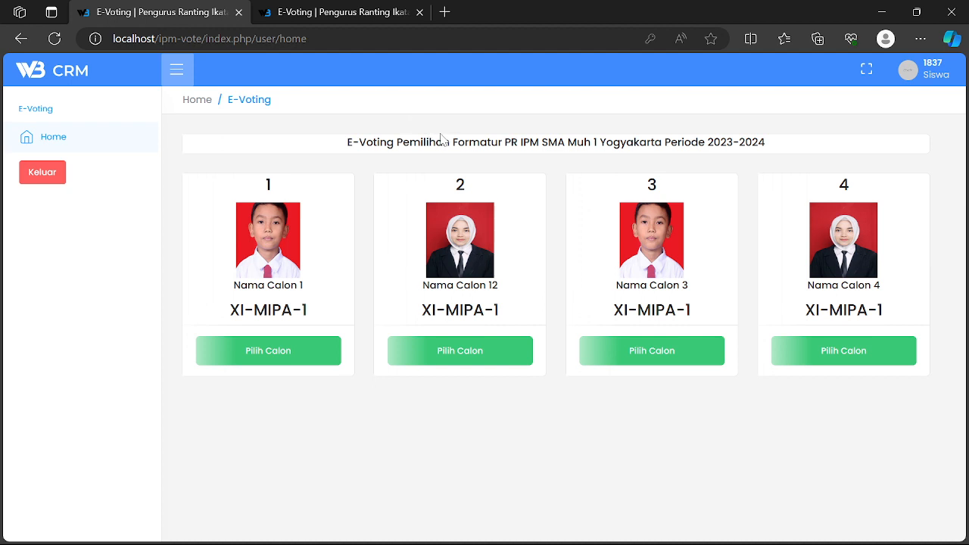
- Choose Nama Calon 1, Nama Calon 3 and Nama Calon 4 on the ballot, then log out
drag(452, 142, 498, 142)
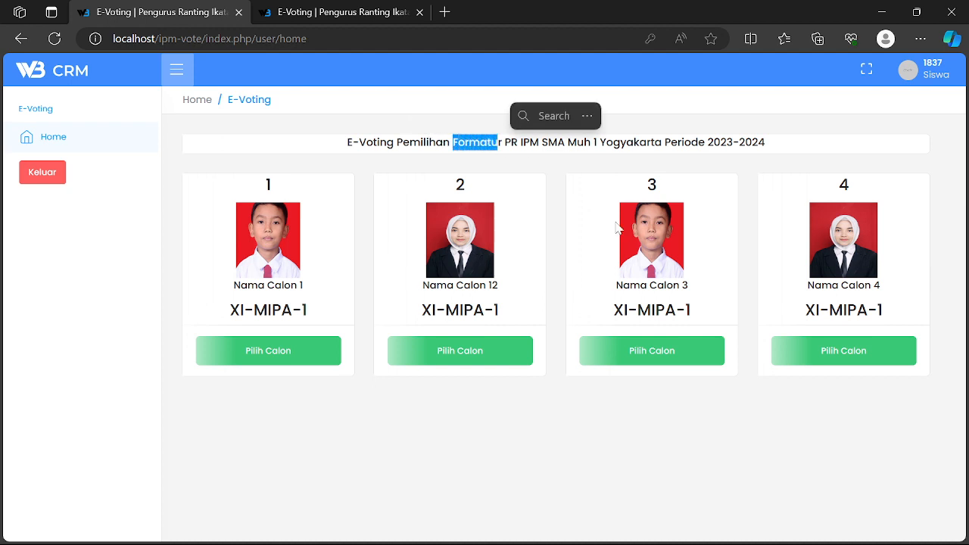
drag(397, 143, 436, 143)
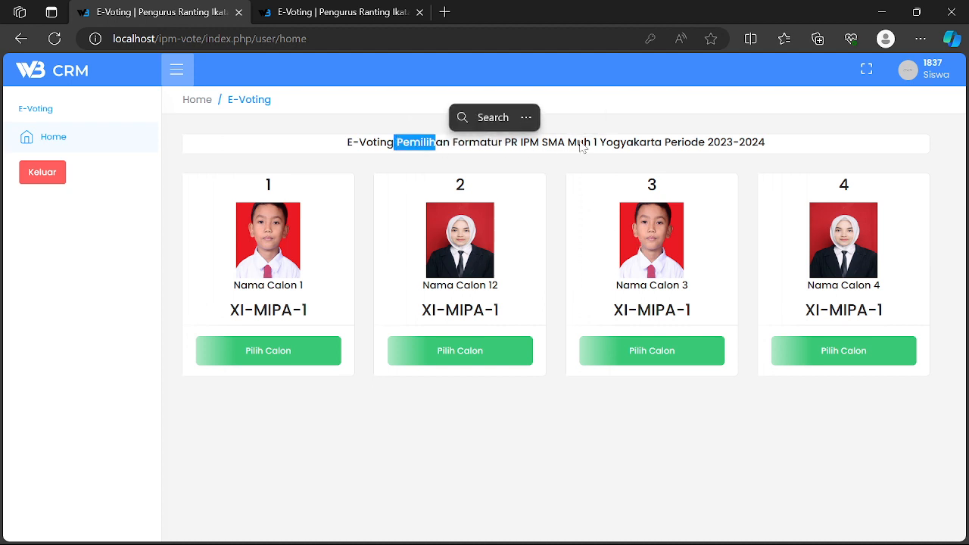
click(827, 142)
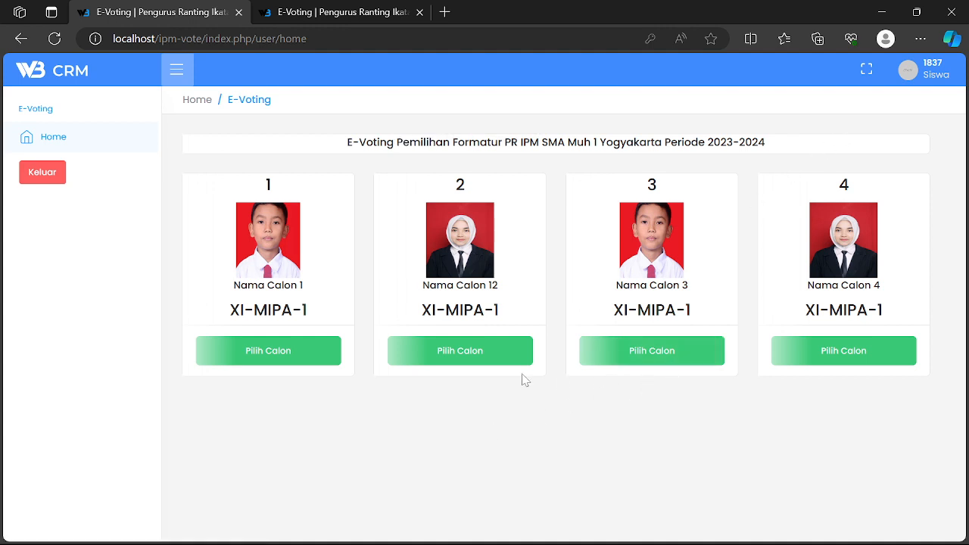
click(301, 360)
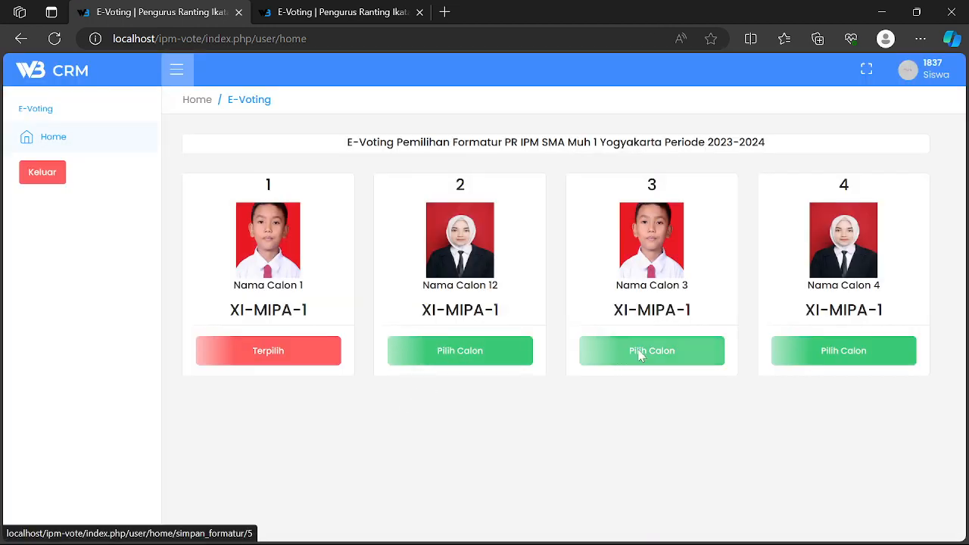
click(638, 352)
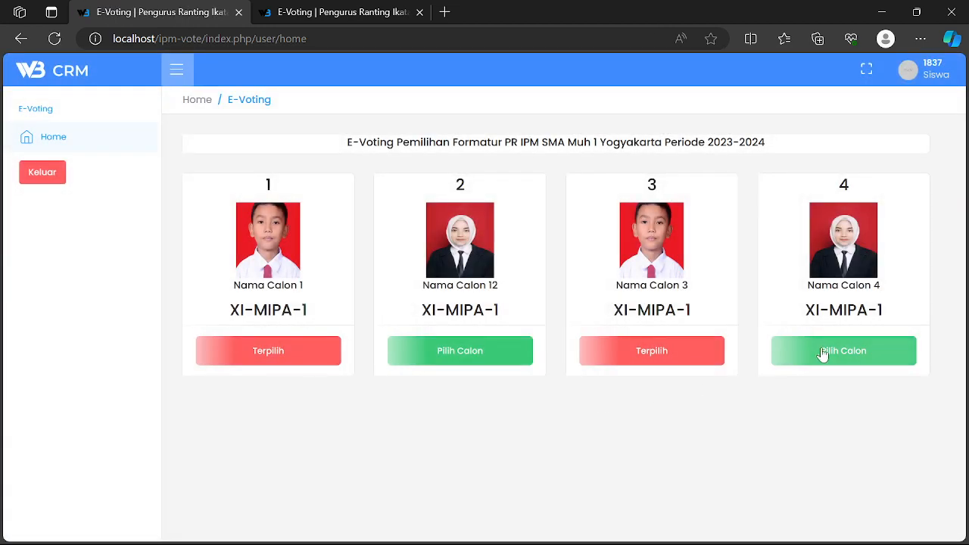
click(860, 360)
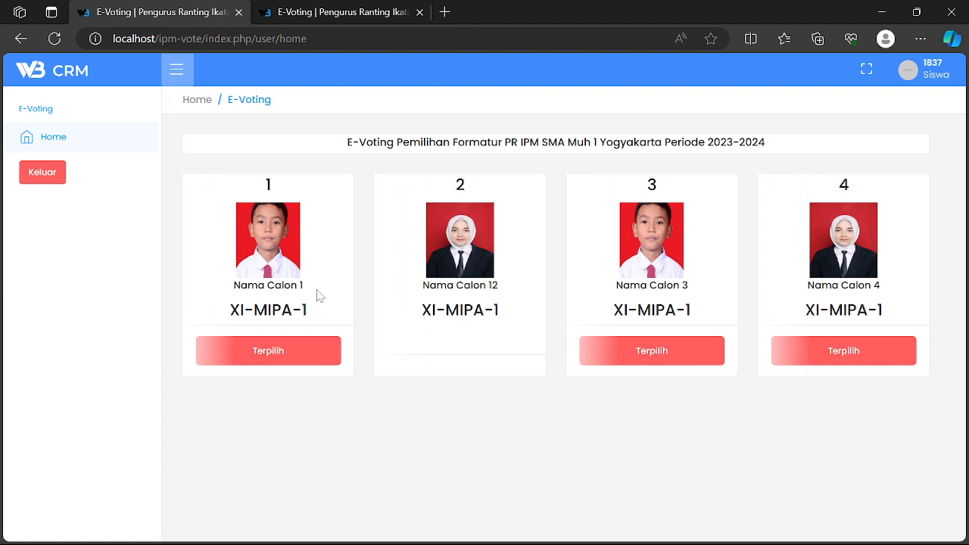
click(50, 178)
- Reload the committee tab and sign in with the saved committee username and its password
click(364, 13)
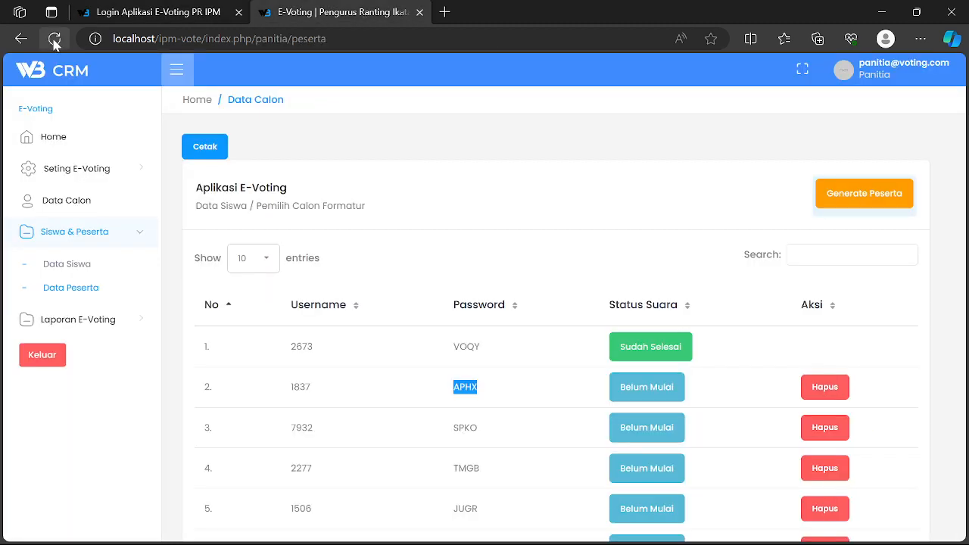
click(54, 39)
click(152, 308)
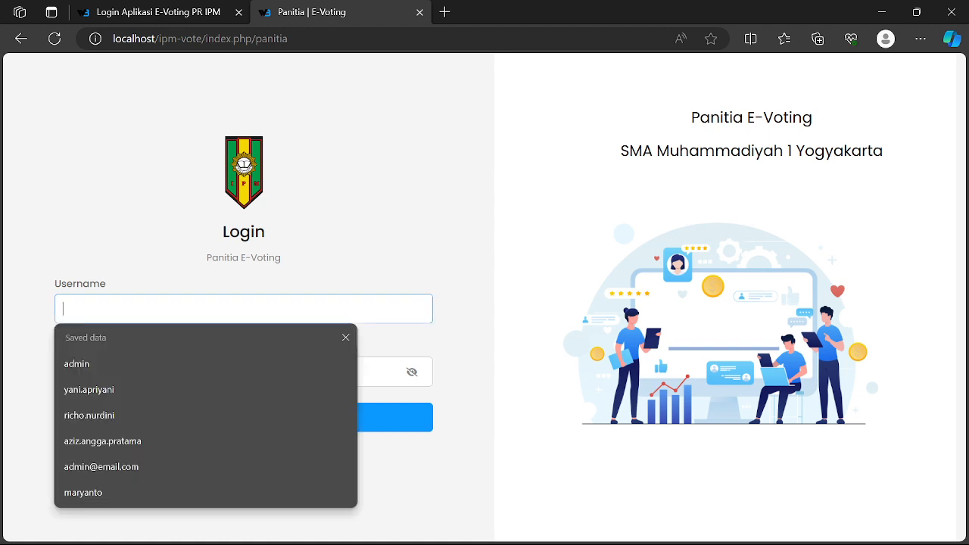
text(panitia@voting.com)
click(145, 368)
key(Tab)
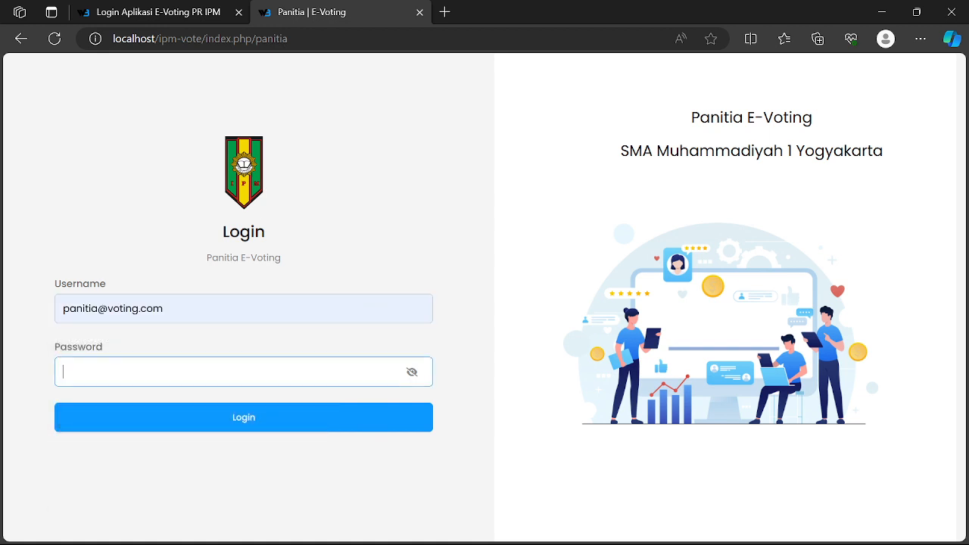
text(•••••)
click(261, 422)
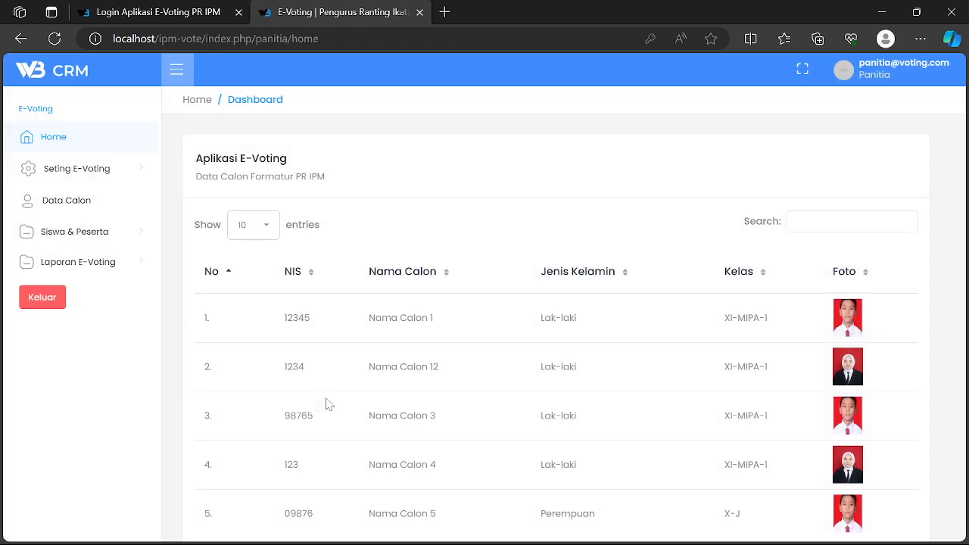
- Open Laporan E-Voting > Rekap Formatur and dismiss the Translate popup
click(72, 262)
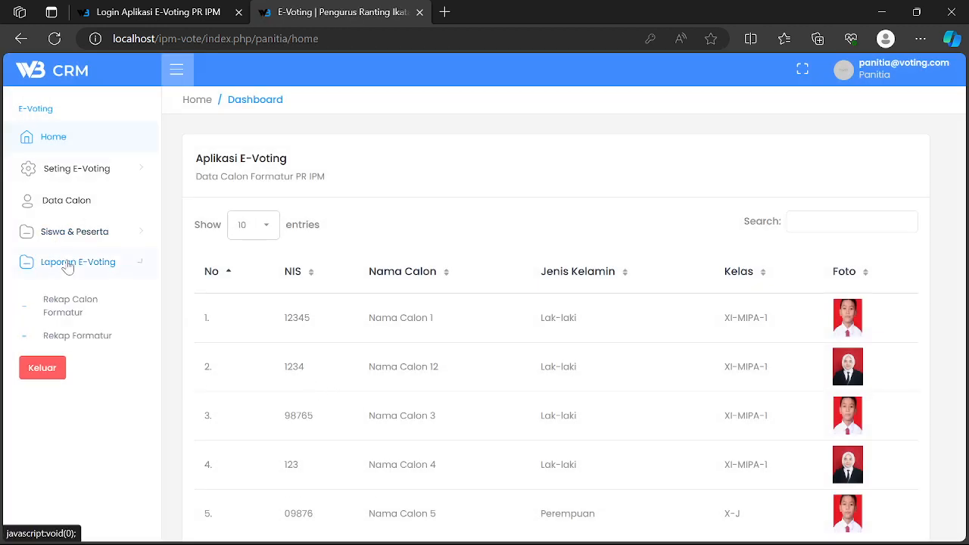
click(67, 347)
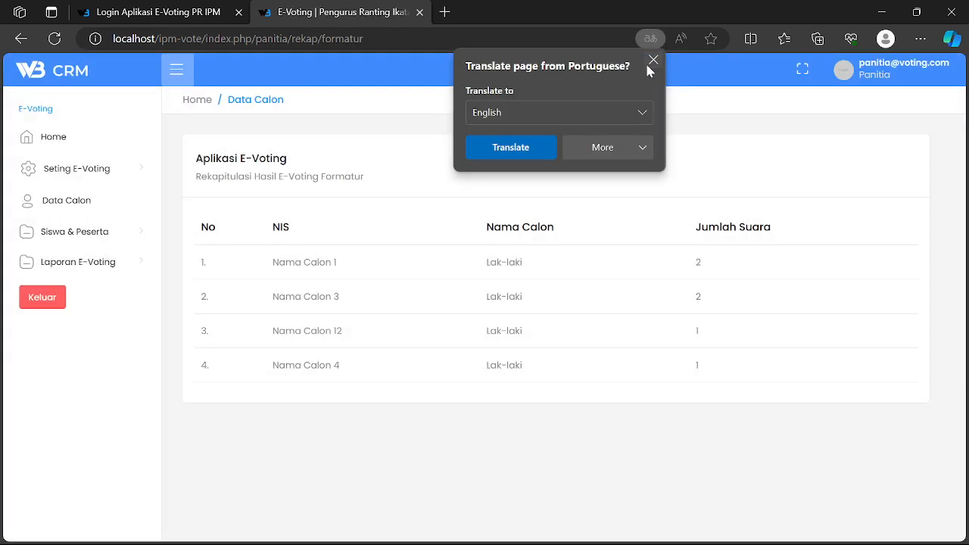
click(652, 60)
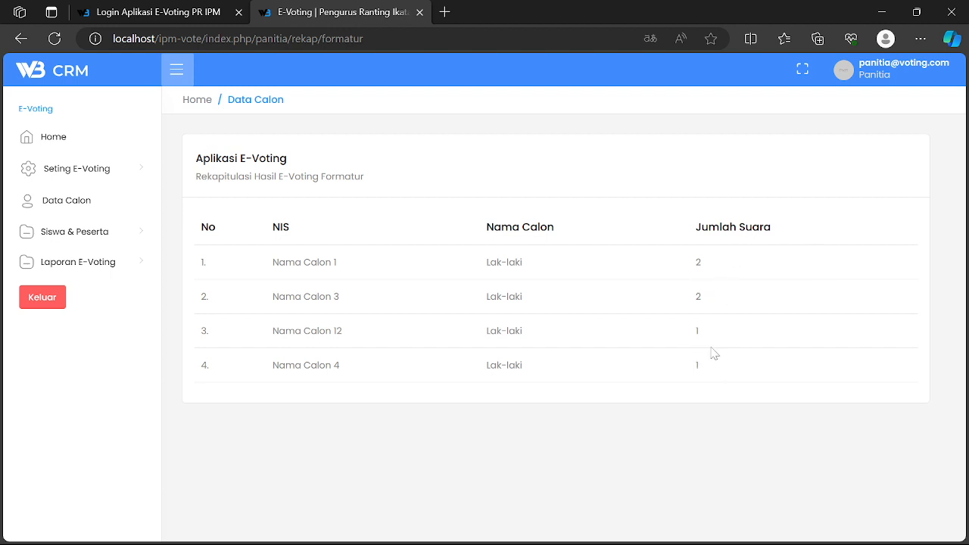
- Check in Siswa & Peserta > Data Peserta that row 2 reads Sudah Selesai, then log out with Keluar
click(58, 234)
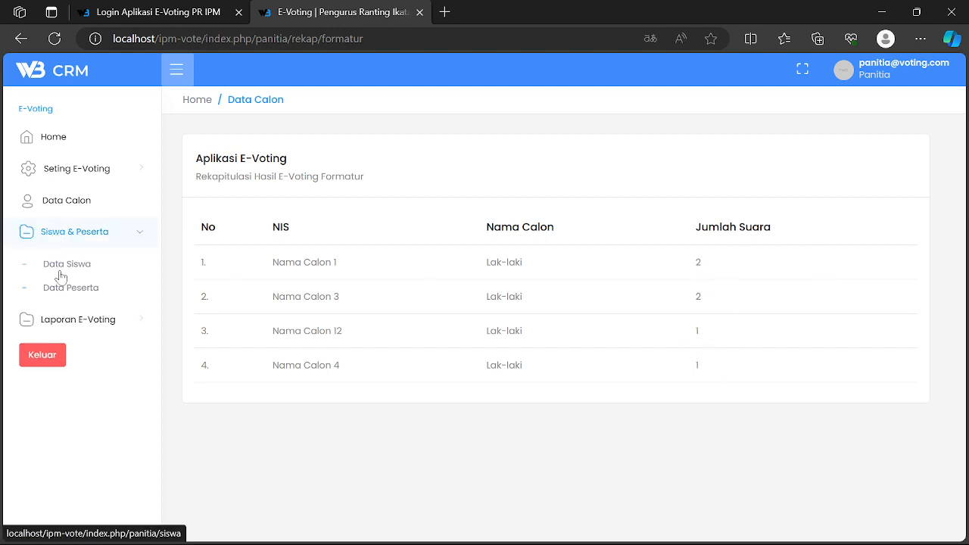
click(60, 288)
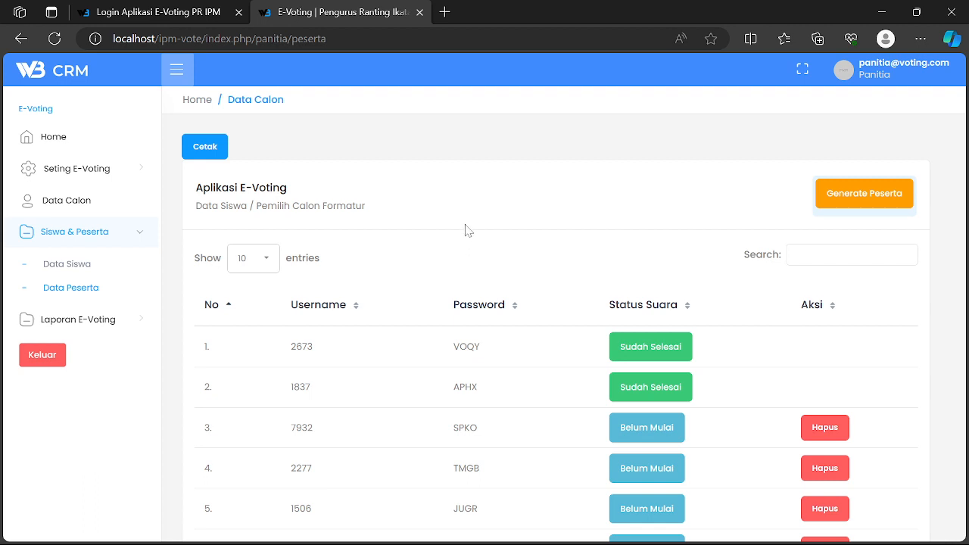
click(47, 359)
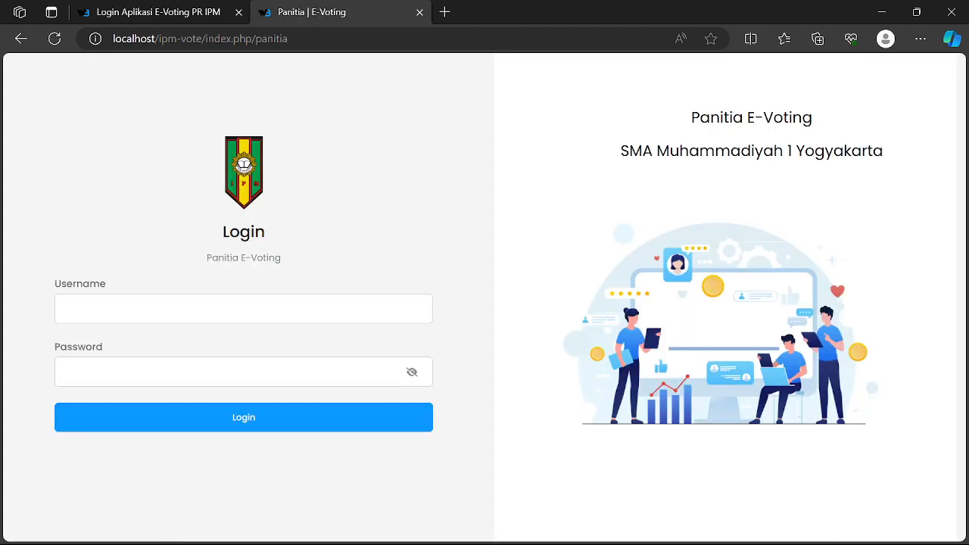